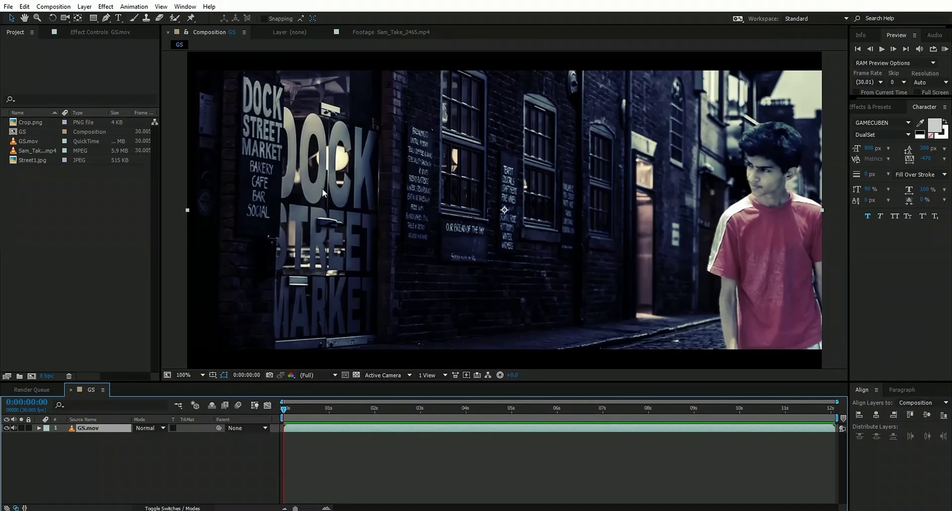
# Review the original green-screen clip, then return to the finished GS composition's first frame
pyautogui.click(363, 33)
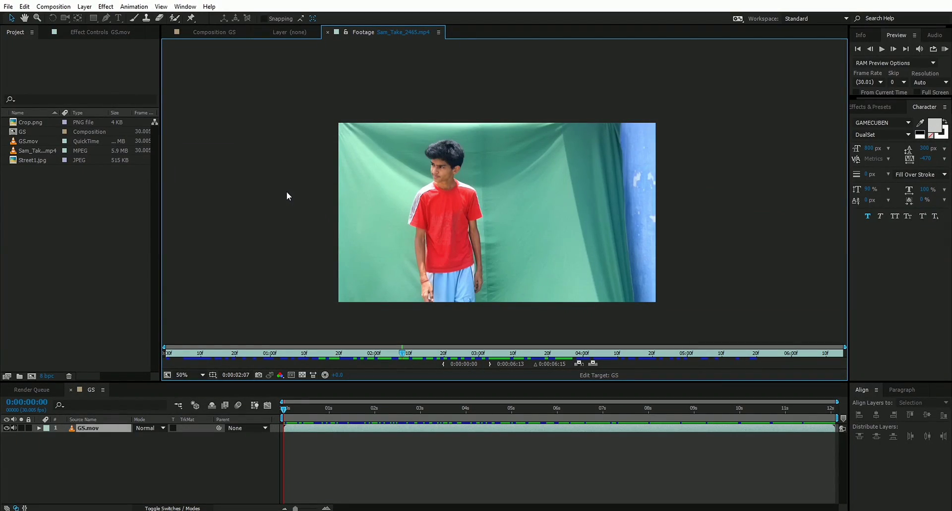
pyautogui.click(221, 35)
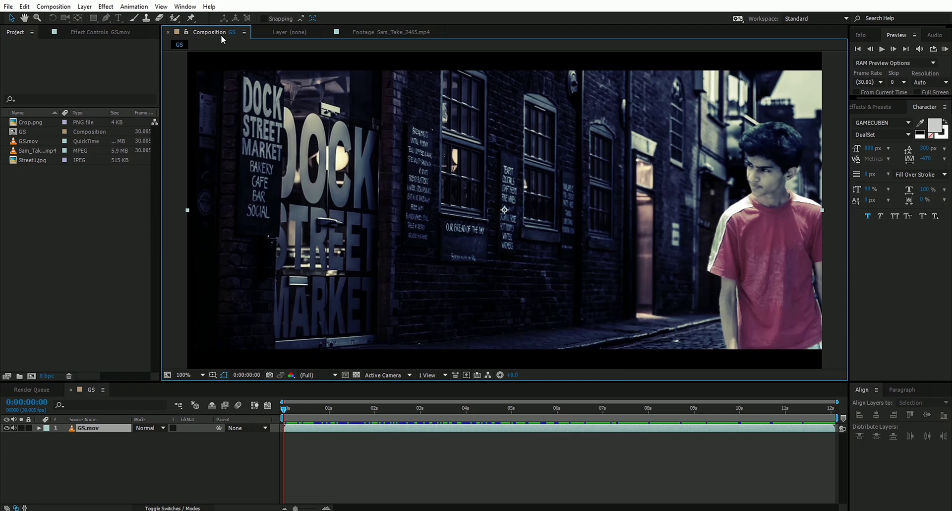
pyautogui.click(317, 422)
pyautogui.press('space')
pyautogui.press('space')
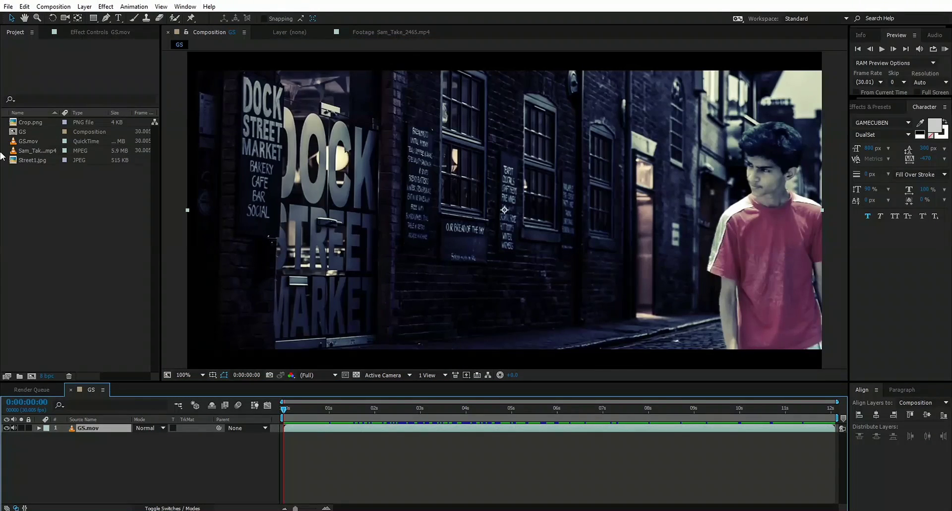
# Create a composition from Sam_Take_2465.mp4 at Half resolution, play through it, and zoom out
pyautogui.click(43, 150)
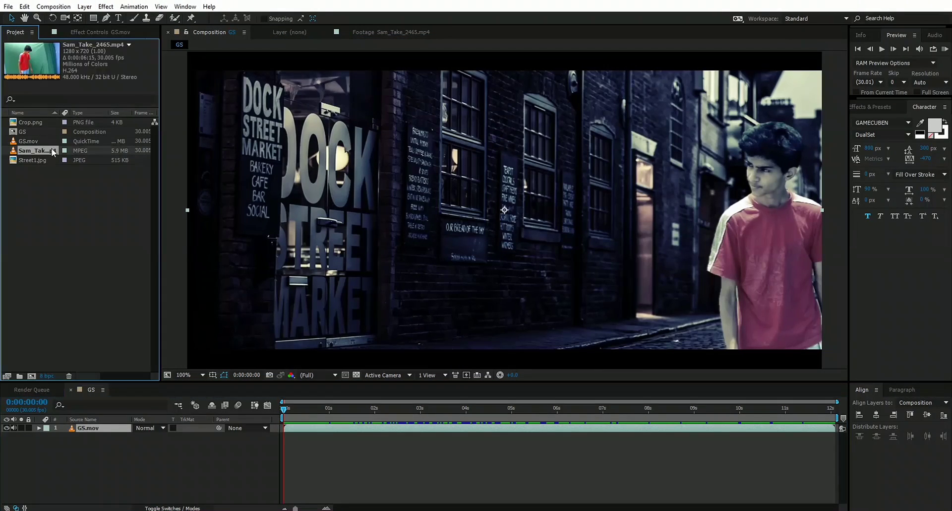
pyautogui.click(32, 376)
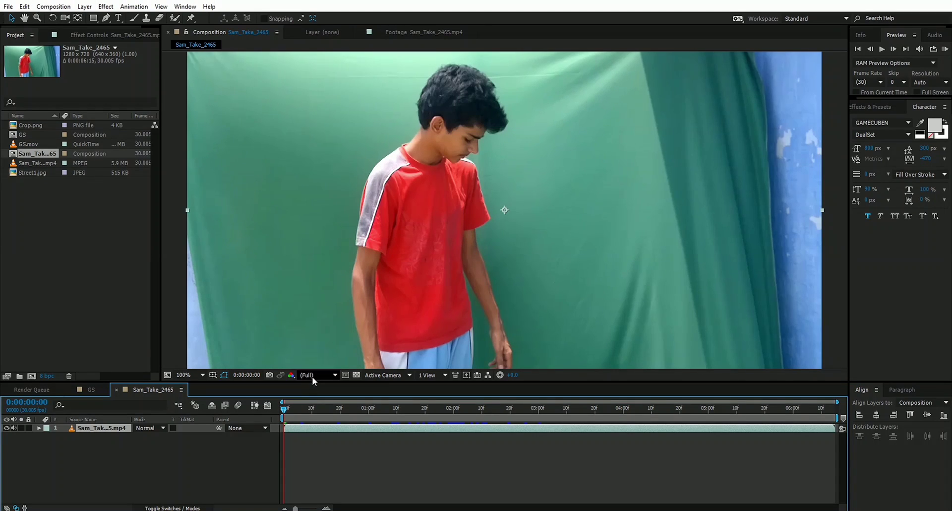
pyautogui.click(311, 376)
pyautogui.click(313, 396)
pyautogui.moveTo(387, 415); pyautogui.dragTo(561, 399)
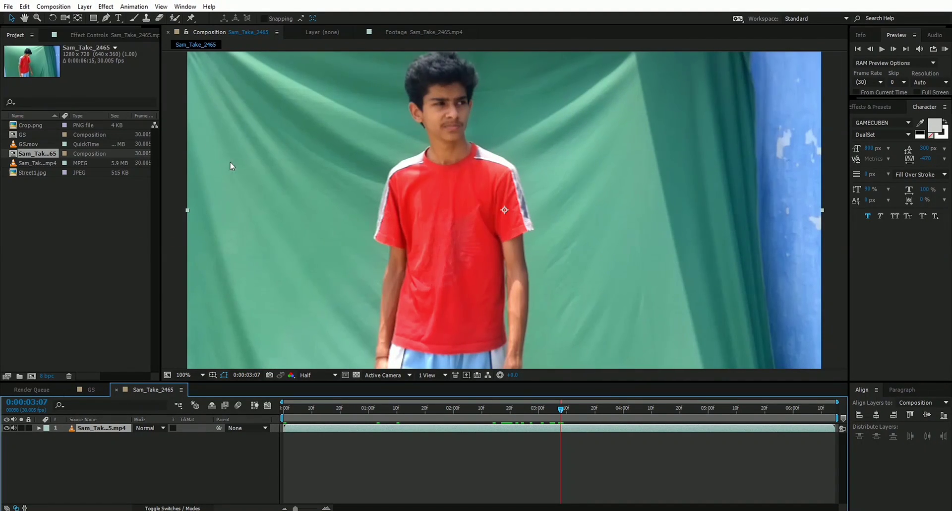
pyautogui.press(',')
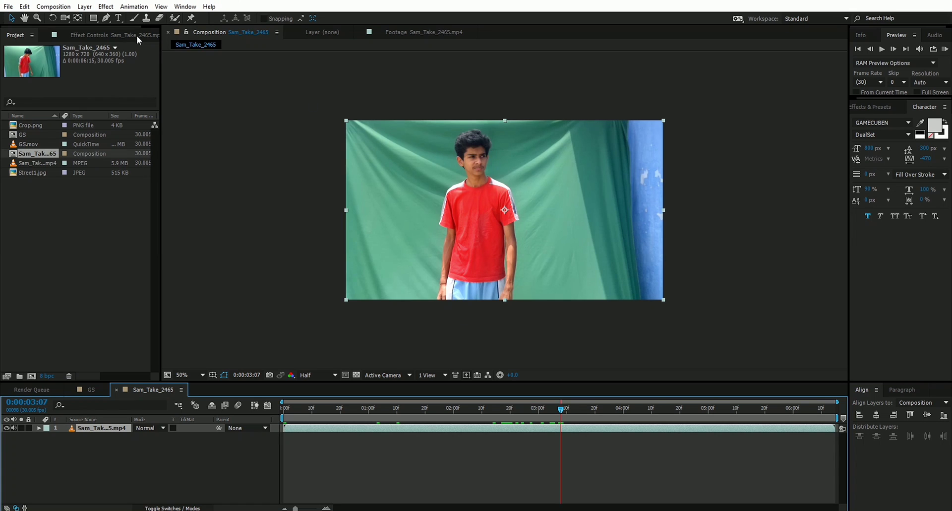
# Draw a tall rectangular mask around the boy with the Rectangle tool
pyautogui.click(93, 19)
pyautogui.moveTo(379, 88); pyautogui.dragTo(561, 353)
pyautogui.moveTo(463, 407); pyautogui.dragTo(666, 417)
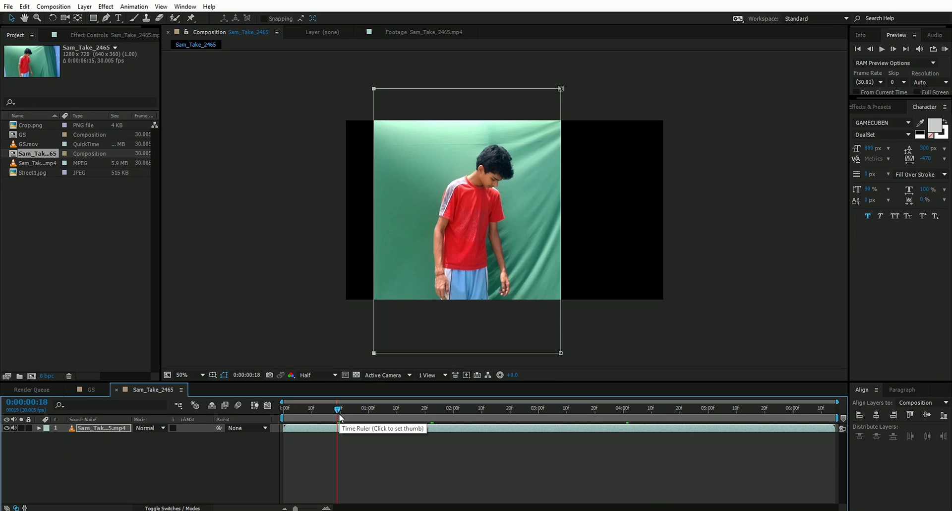
# Apply Keylight (1.2) and sample the green backdrop as the Screen Colour
pyautogui.click(349, 409)
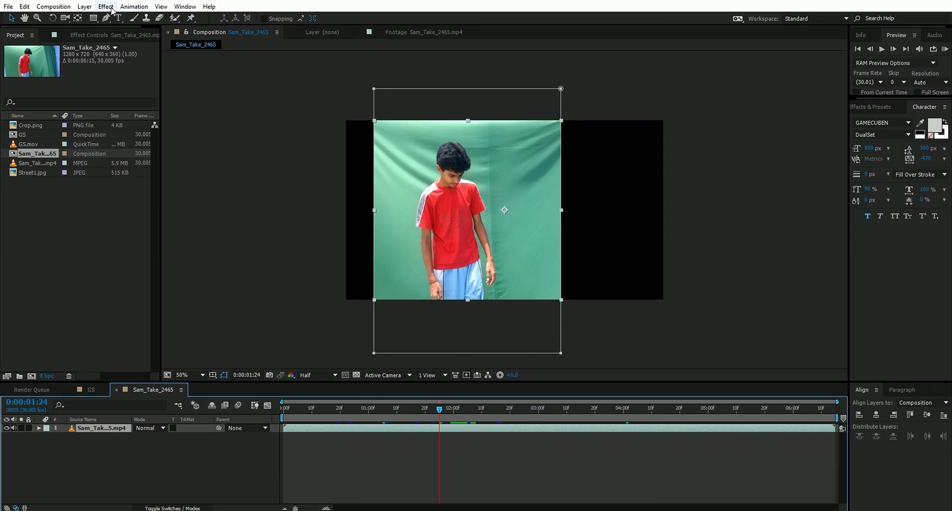
pyautogui.click(108, 7)
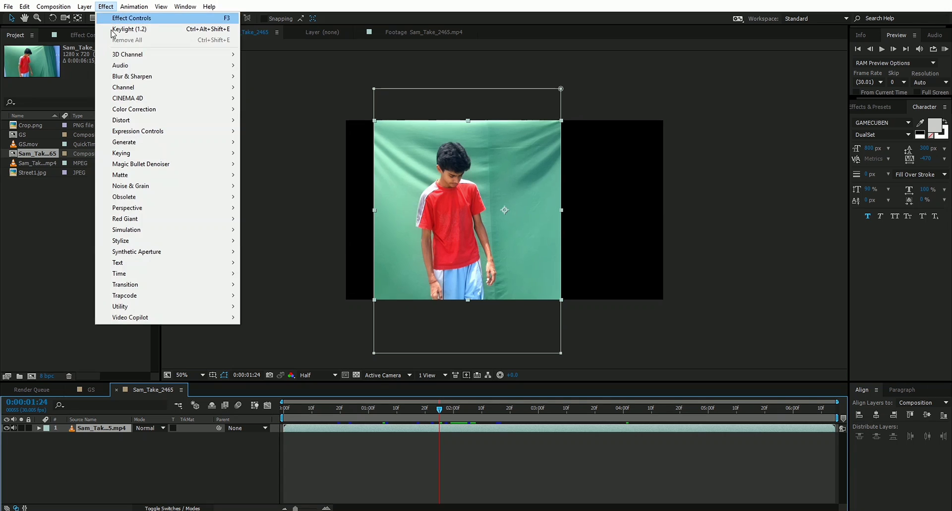
pyautogui.moveTo(174, 153)
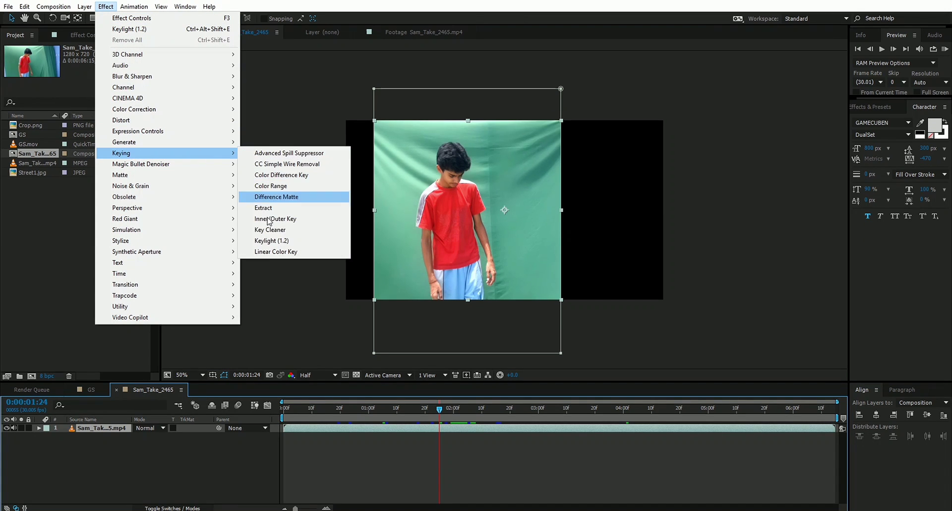
pyautogui.click(271, 240)
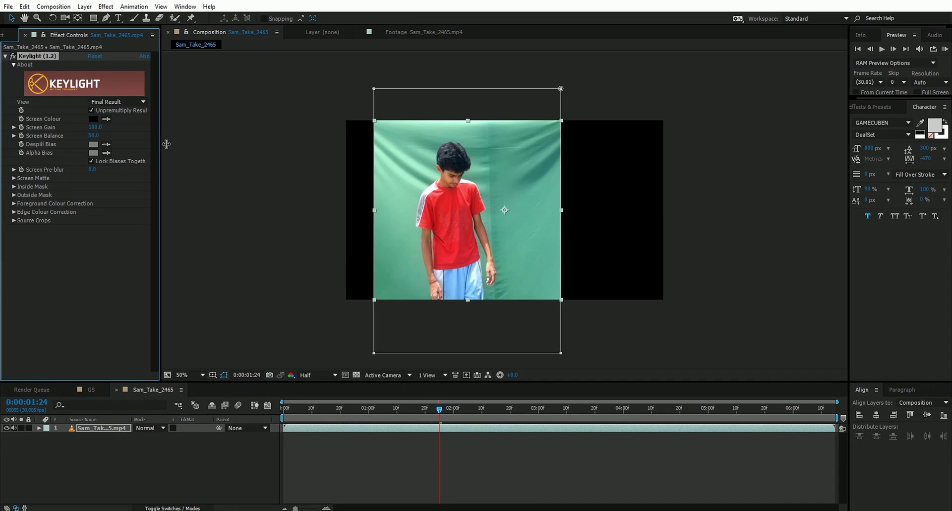
pyautogui.click(108, 121)
pyautogui.click(405, 197)
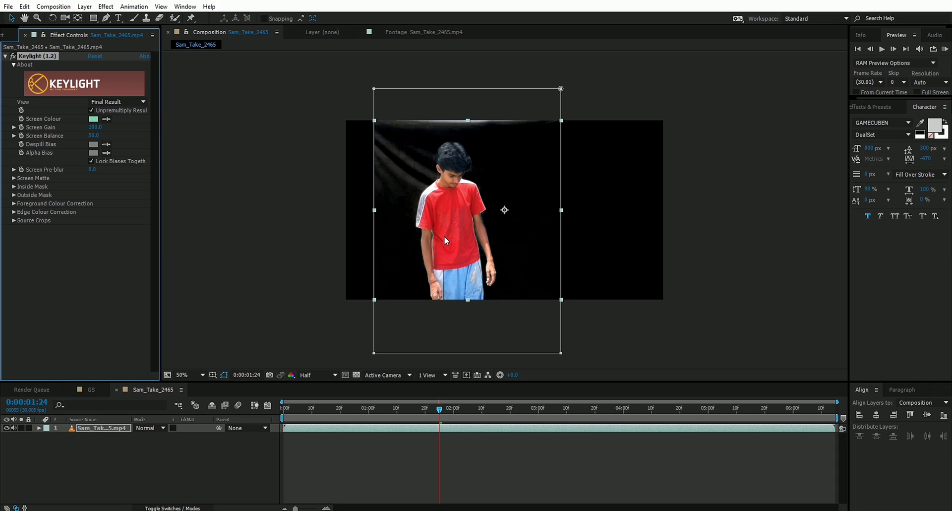
# Inspect the keyed edges up close, then set Screen Gain to 110
pyautogui.press('/')
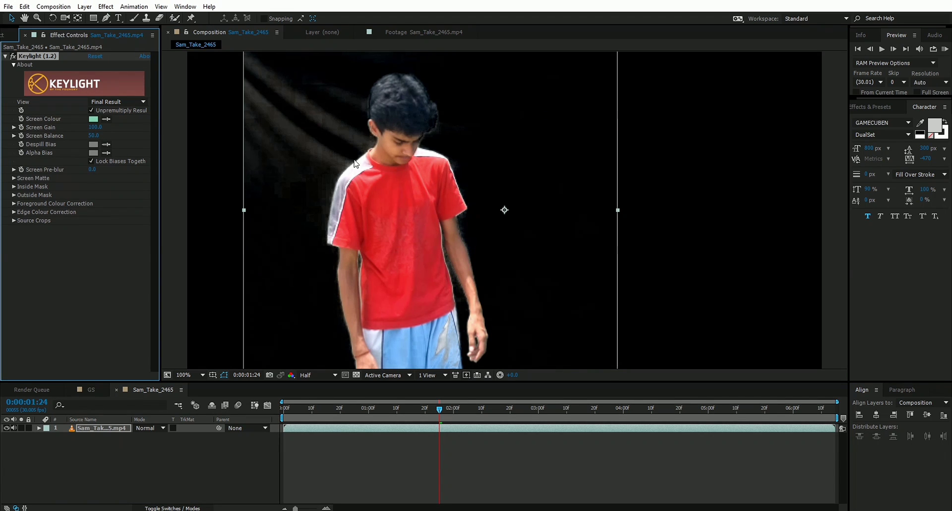
pyautogui.press('.')
pyautogui.press(',')
pyautogui.click(97, 128)
pyautogui.write('110')
pyautogui.press('Return')
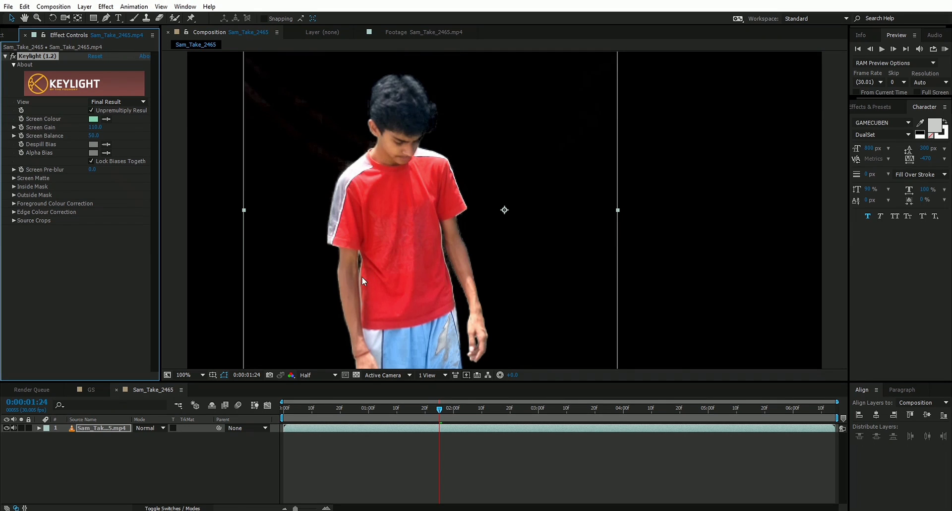
# Switch the Keylight View to Screen Matte to show the black-and-white matte
pyautogui.click(119, 102)
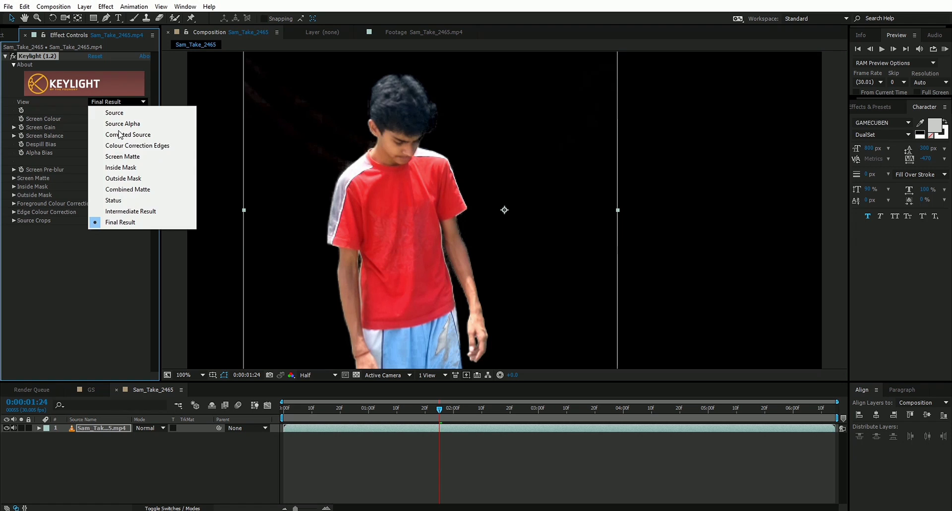
pyautogui.click(125, 157)
pyautogui.press(',')
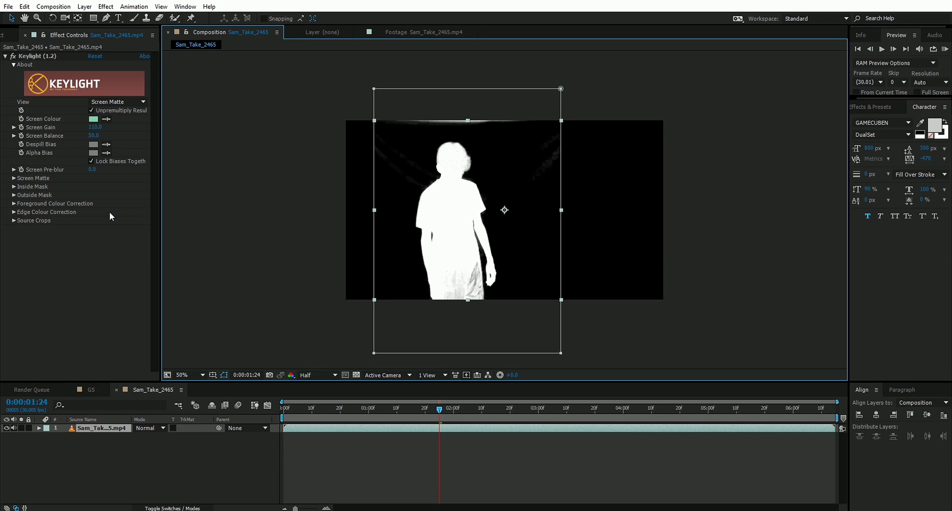
# Under Screen Matte, lower Clip White and raise Clip Black to 41 for a clean matte
pyautogui.click(14, 178)
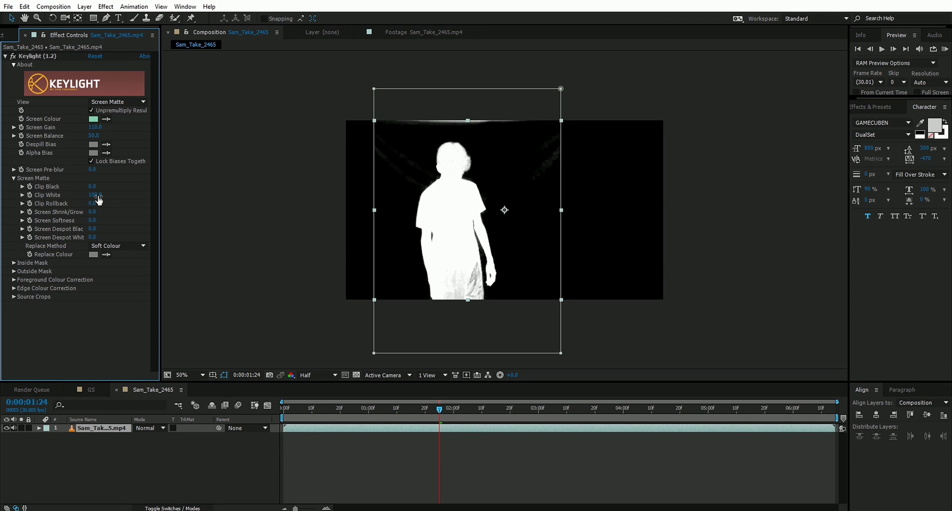
pyautogui.moveTo(96, 196)
pyautogui.mouseDown()
pyautogui.moveTo(84, 196)
pyautogui.moveTo(96, 184)
pyautogui.mouseUp()
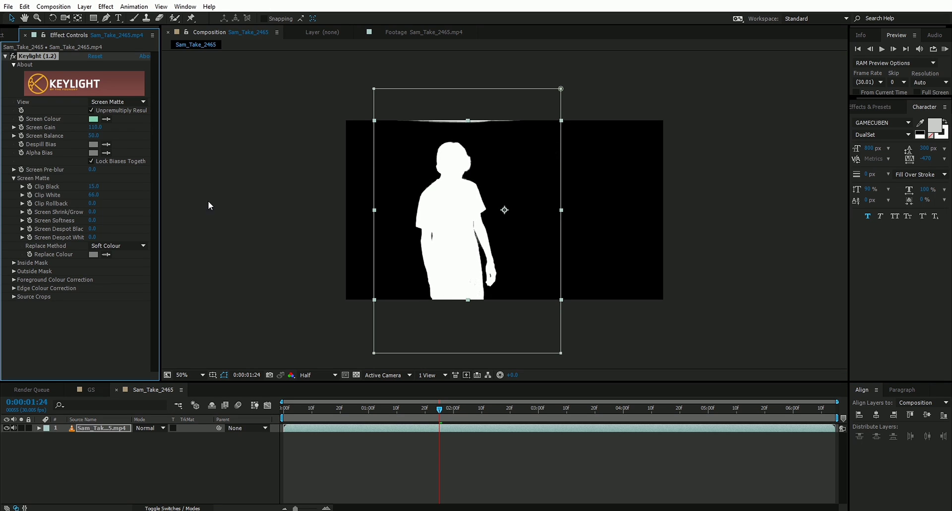
pyautogui.press('.')
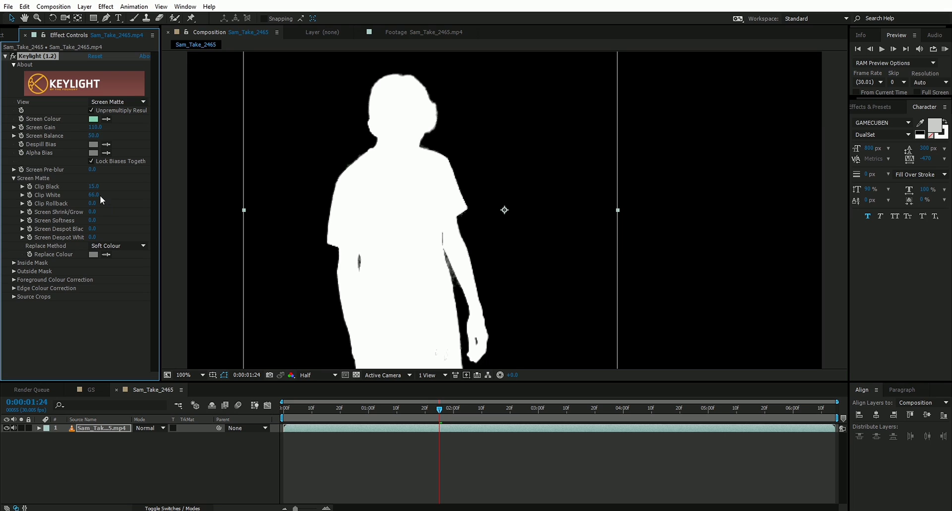
pyautogui.moveTo(94, 187); pyautogui.dragTo(110, 188)
pyautogui.press(',')
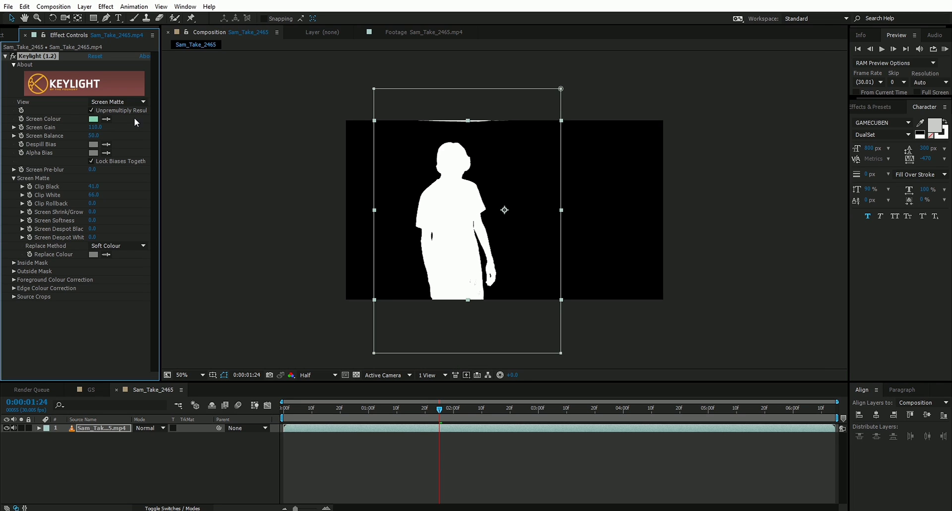
pyautogui.click(116, 102)
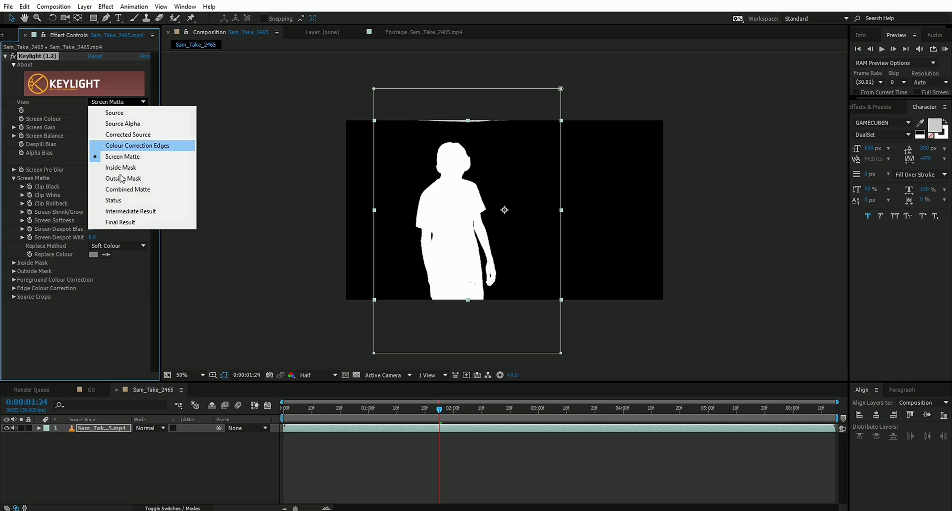
# Switch Keylight View back to Final Result and set Screen Balance to 60
pyautogui.click(124, 222)
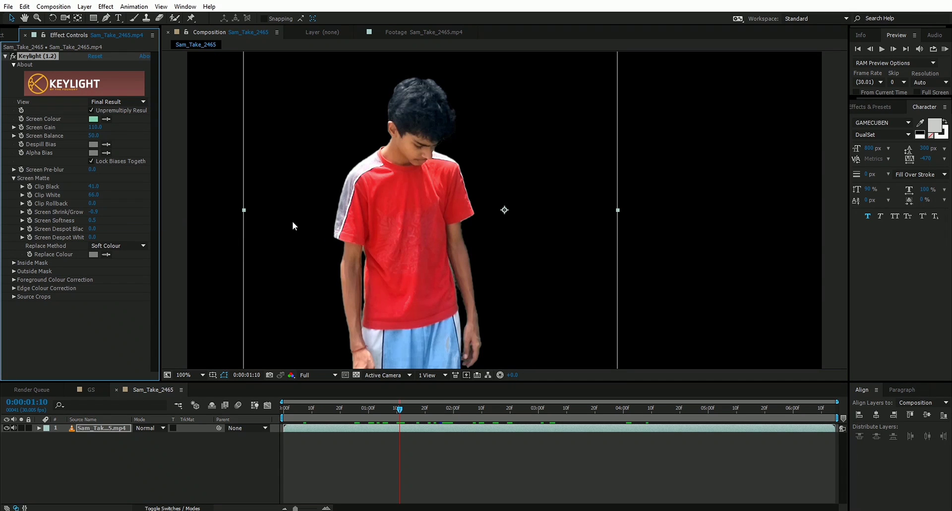
pyautogui.click(95, 136)
pyautogui.write('60')
pyautogui.press('Return')
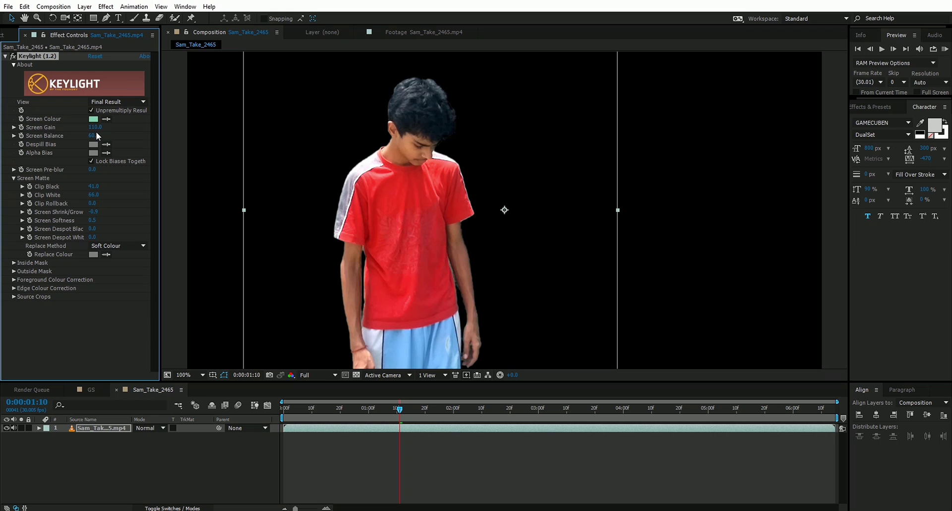
# Try a higher Screen Balance, revert it to 60, and check the key on earlier frames
pyautogui.moveTo(96, 135); pyautogui.dragTo(106, 136)
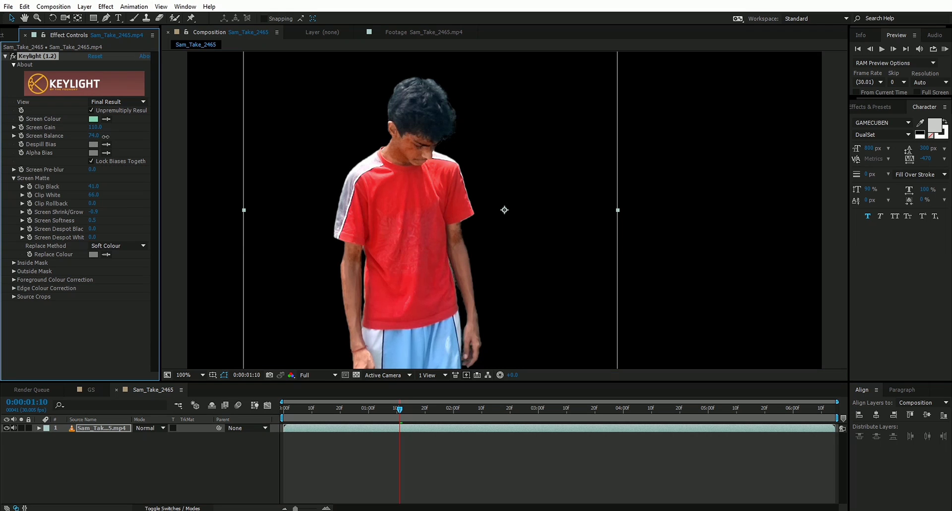
pyautogui.click(95, 134)
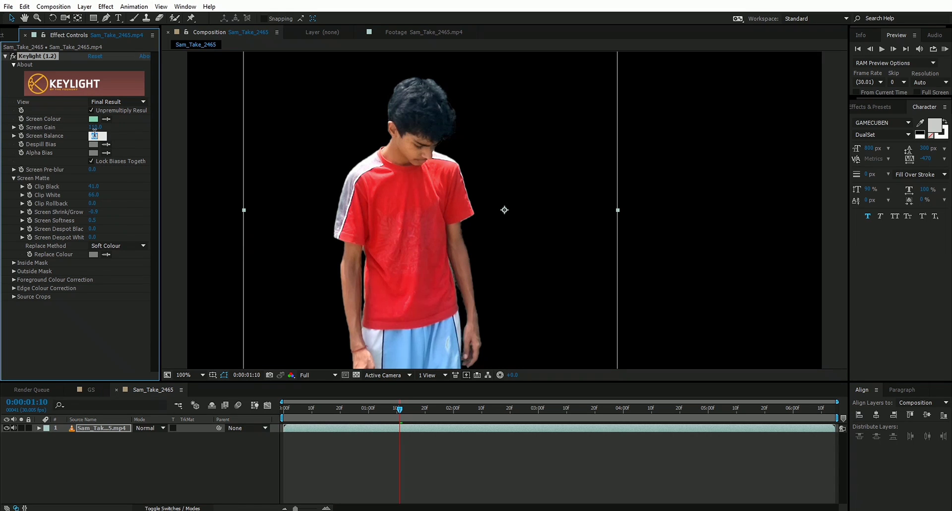
pyautogui.write('60')
pyautogui.press('Return')
pyautogui.moveTo(405, 410); pyautogui.dragTo(366, 410)
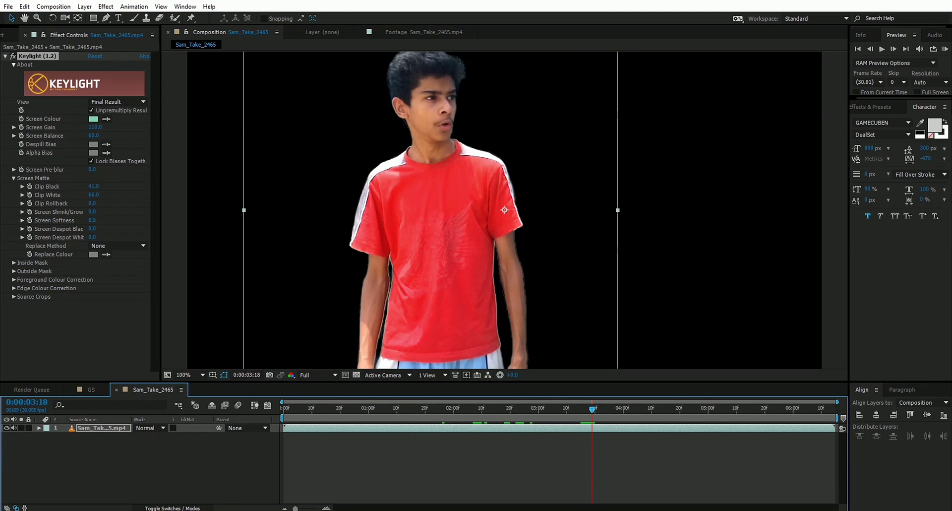
# Add a Simple Choker to the footage and set Choke Matte to 2.1
pyautogui.click(106, 7)
pyautogui.moveTo(193, 174)
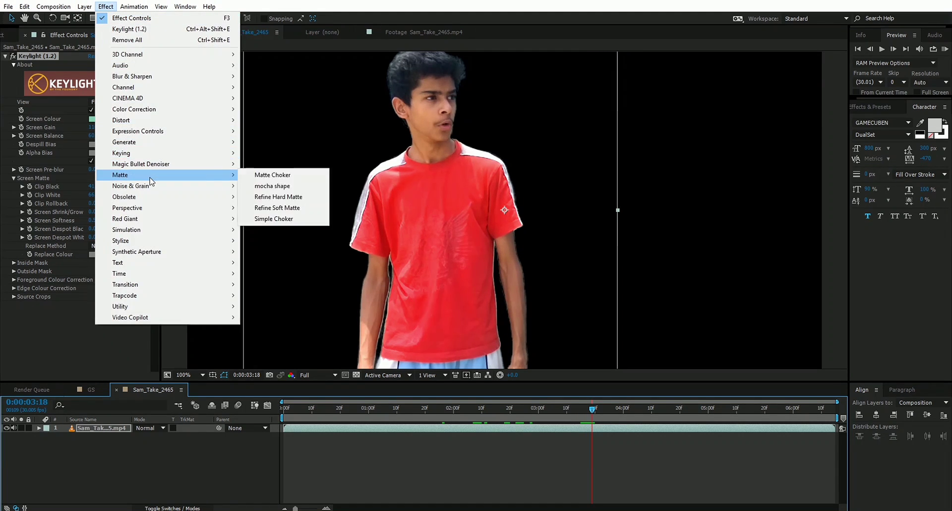
pyautogui.click(263, 217)
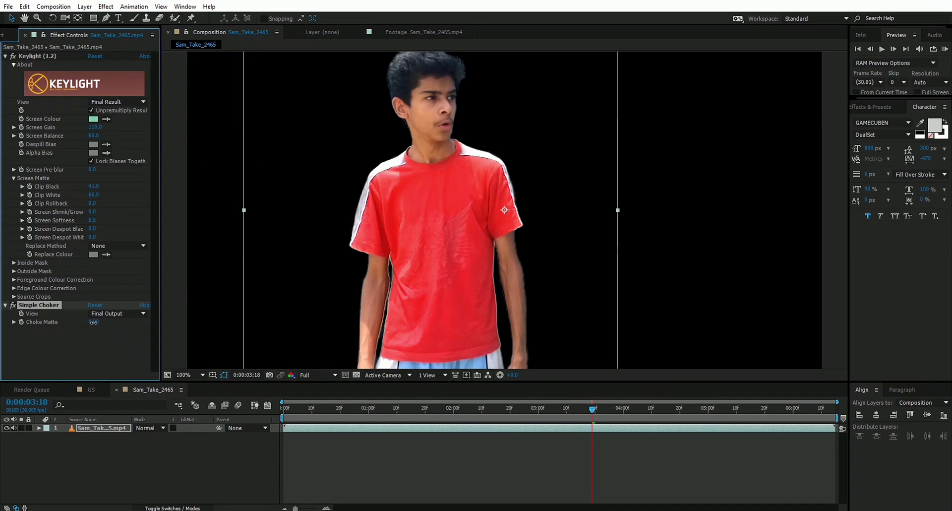
pyautogui.moveTo(87, 322); pyautogui.dragTo(104, 322)
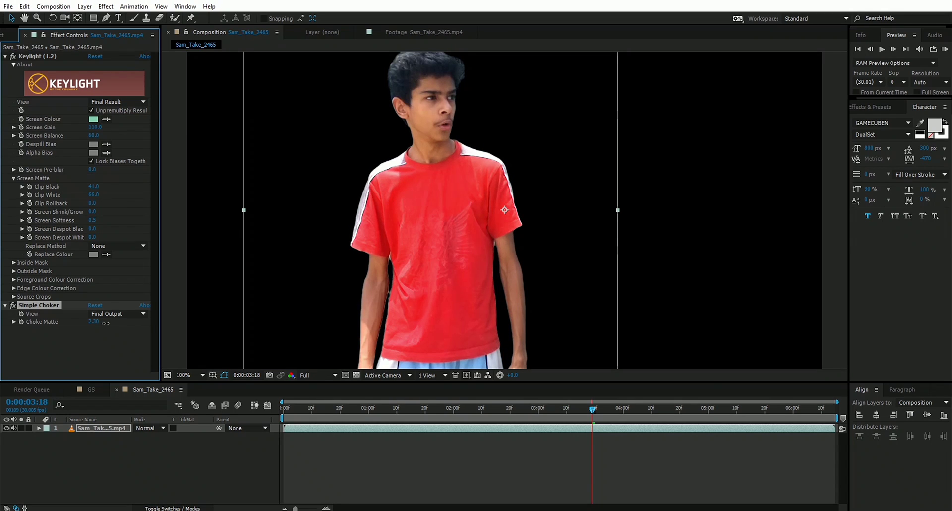
pyautogui.click(94, 322)
pyautogui.write('2.1')
pyautogui.press('Return')
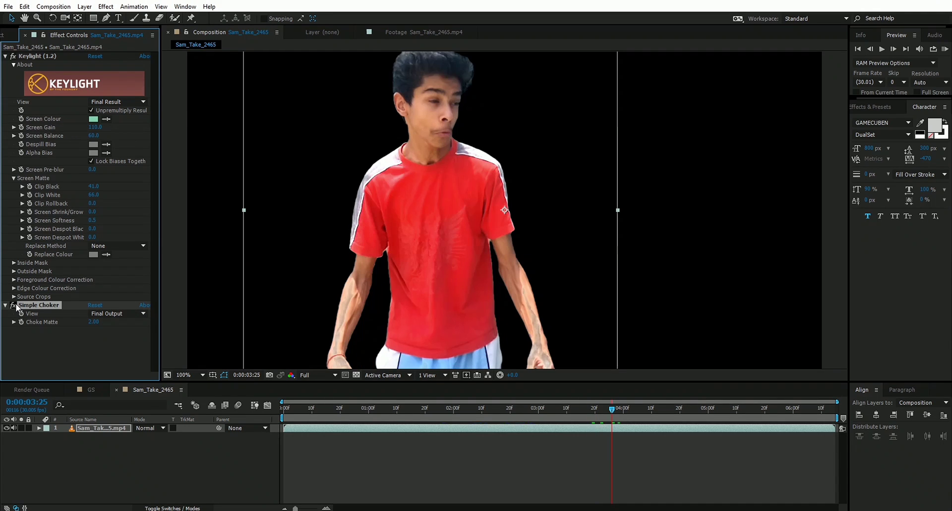
# Toggle the Simple Choker off and on to compare the arm edges, then zoom out
pyautogui.click(13, 305)
pyautogui.click(13, 305)
pyautogui.click(13, 305)
pyautogui.click(14, 304)
pyautogui.press(',')
pyautogui.press(',')
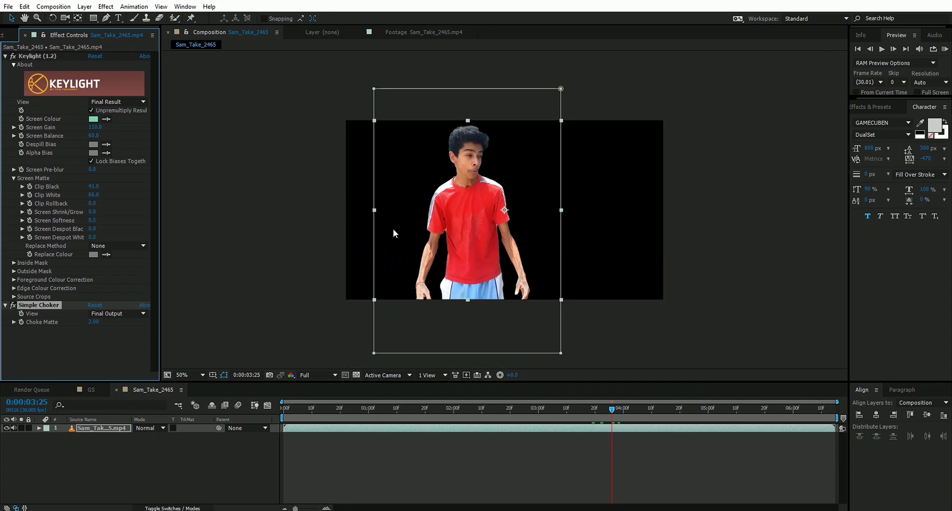
# Drag Street1.jpg from the Project panel into the timeline beneath the boy's footage
pyautogui.click(205, 475)
pyautogui.moveTo(346, 411)
pyautogui.mouseDown()
pyautogui.moveTo(320, 410)
pyautogui.moveTo(335, 409)
pyautogui.mouseUp()
pyautogui.click(406, 403)
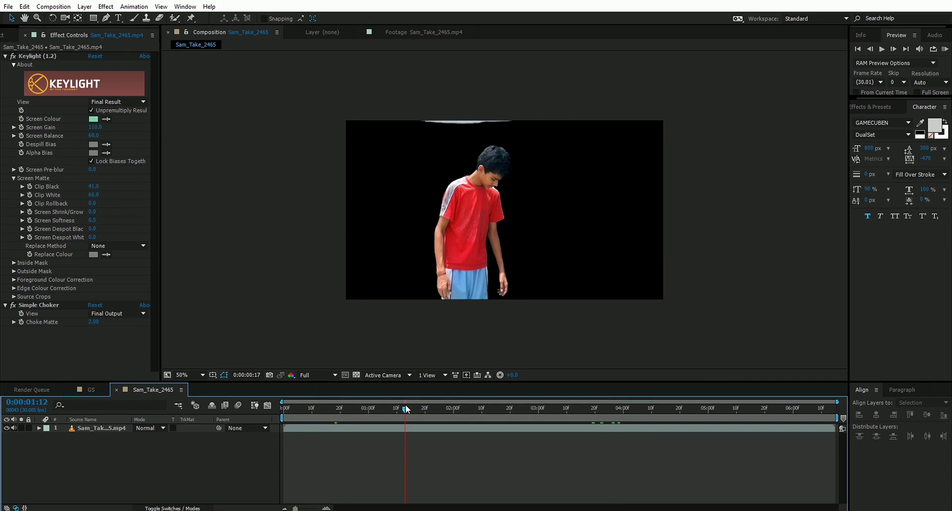
pyautogui.click(508, 407)
pyautogui.click(2, 35)
pyautogui.click(25, 171)
pyautogui.moveTo(23, 170); pyautogui.dragTo(195, 483)
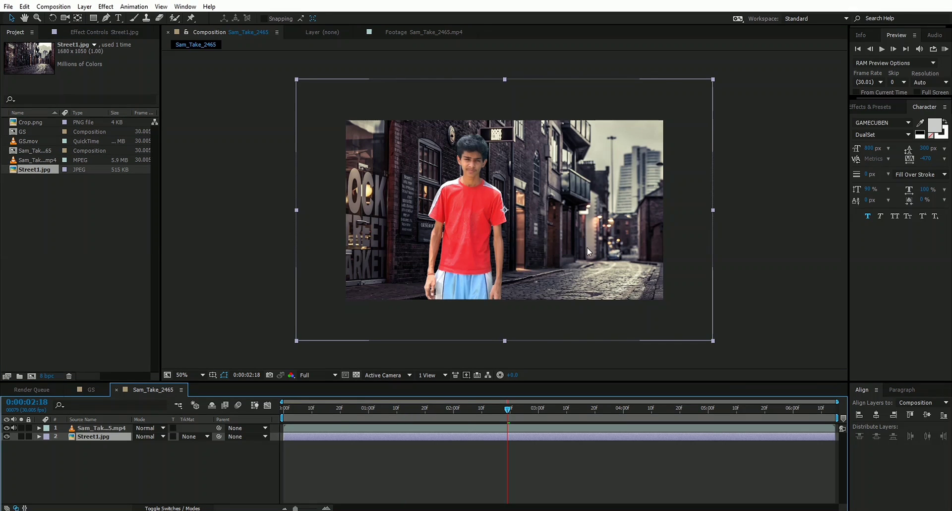
# Check the composite at frames 0:00:02:22 and 0:00:03:03 at full size
pyautogui.press('/')
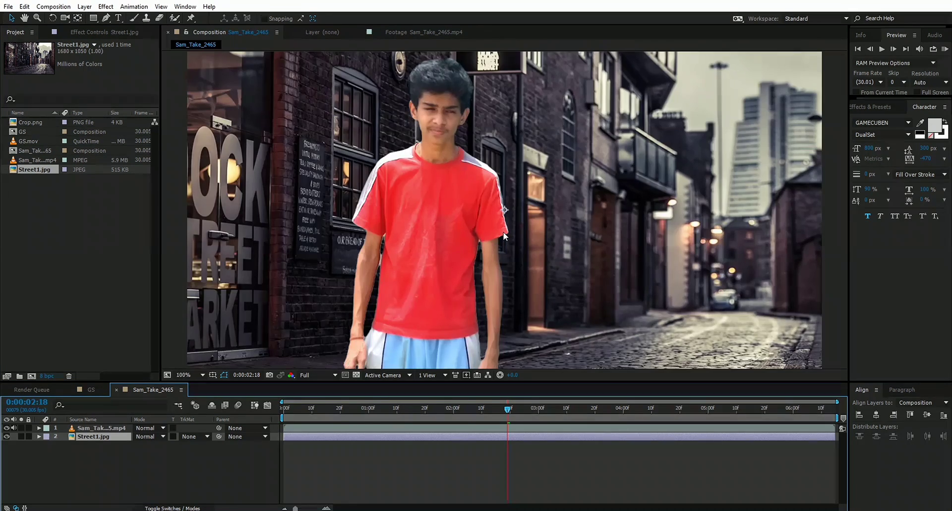
pyautogui.click(511, 410)
pyautogui.click(518, 409)
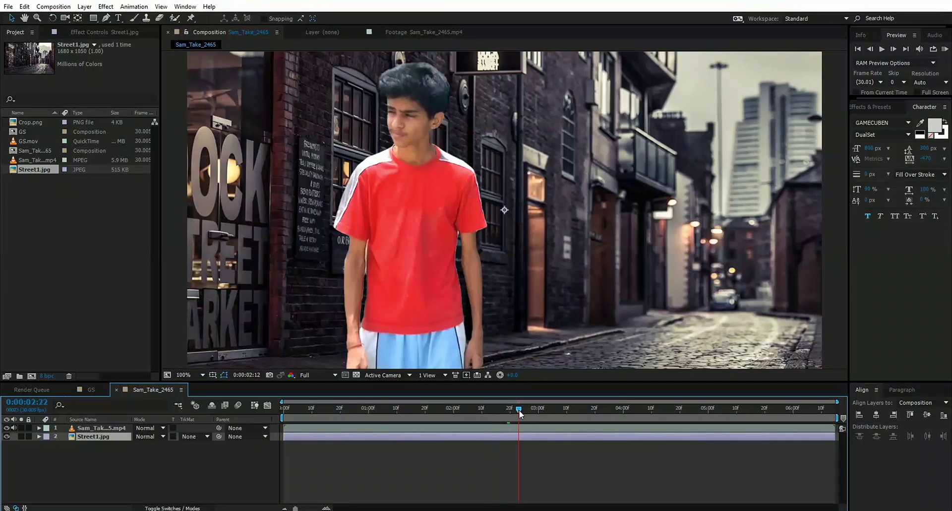
pyautogui.click(548, 412)
pyautogui.click(493, 314)
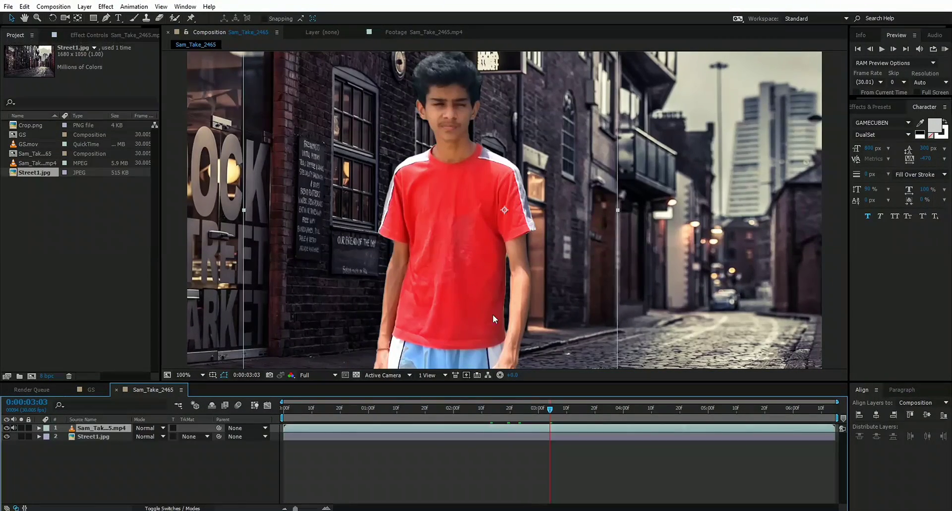
pyautogui.press(',')
pyautogui.press('/')
# Preview the finished GS composition for reference, then return to Sam_Take_2465
pyautogui.click(112, 462)
pyautogui.rightClick(111, 462)
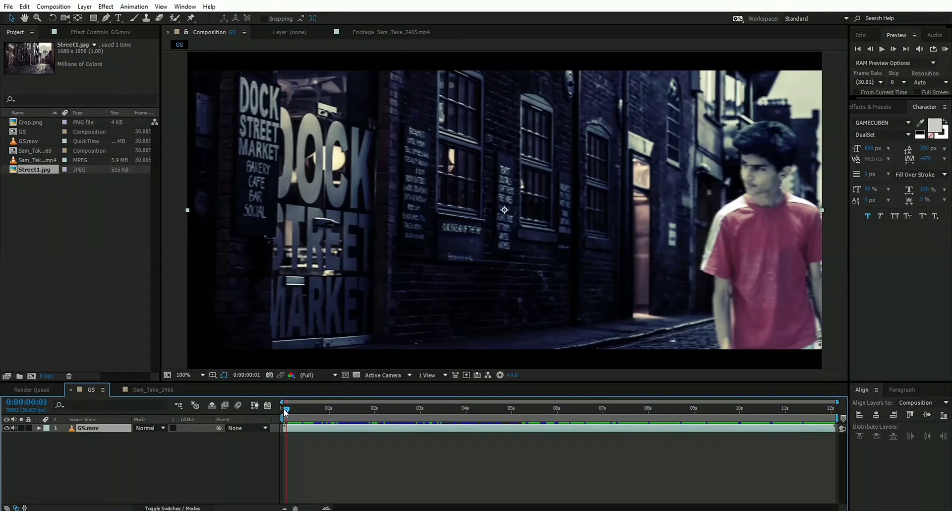
pyautogui.moveTo(285, 410); pyautogui.dragTo(108, 438)
pyautogui.press(',')
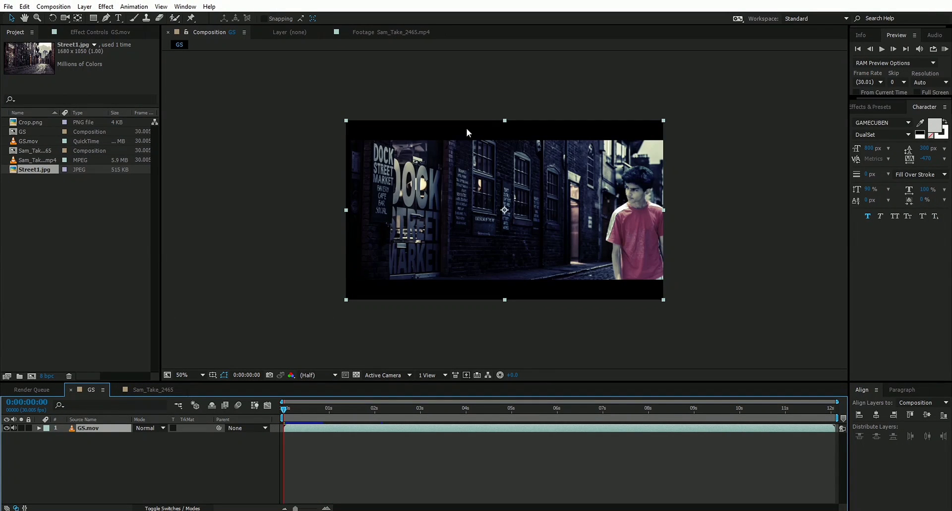
pyautogui.press('.')
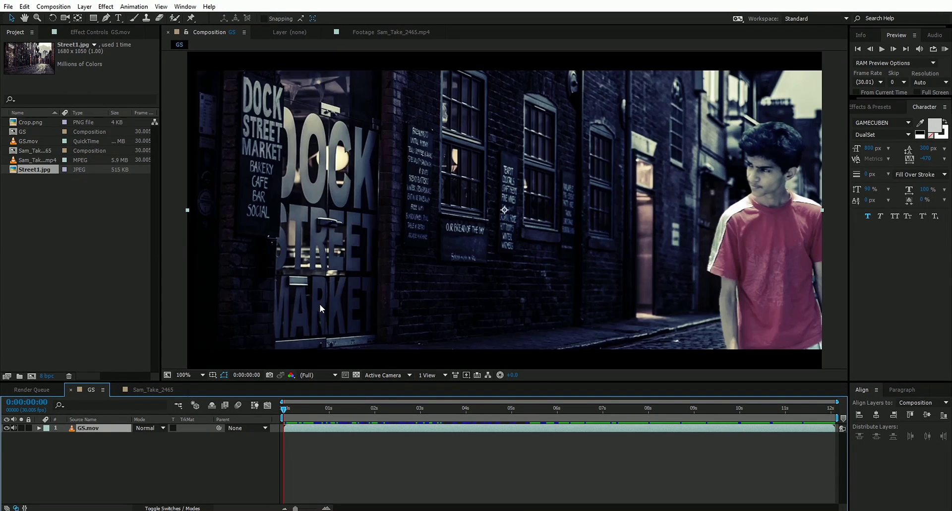
pyautogui.click(161, 387)
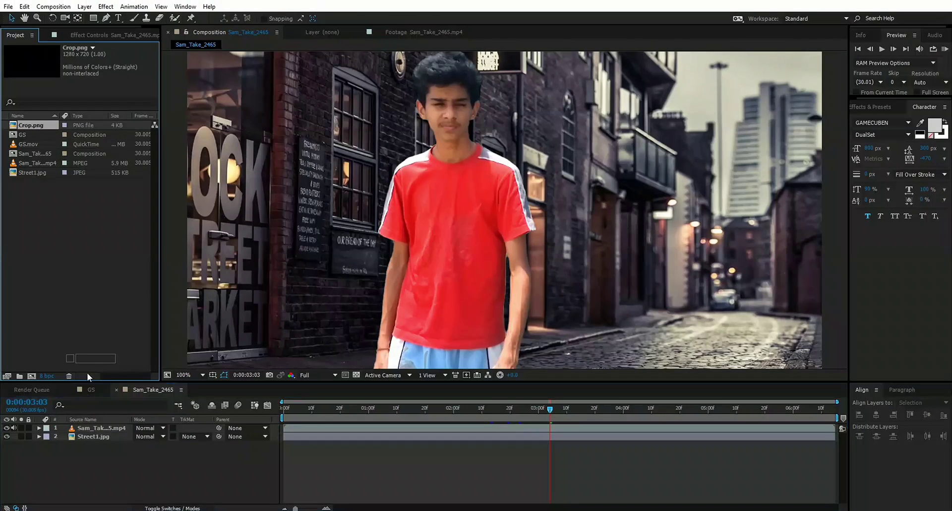
# Add Crop.png as the top letterbox layer and shift the boy toward the right
pyautogui.moveTo(87, 373); pyautogui.dragTo(96, 425)
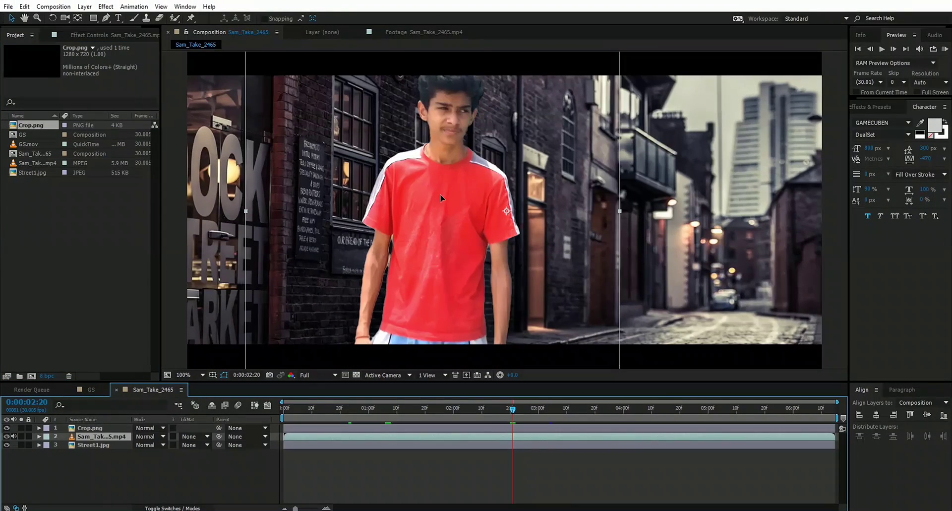
pyautogui.moveTo(440, 198); pyautogui.dragTo(604, 198)
pyautogui.moveTo(389, 405); pyautogui.dragTo(349, 417)
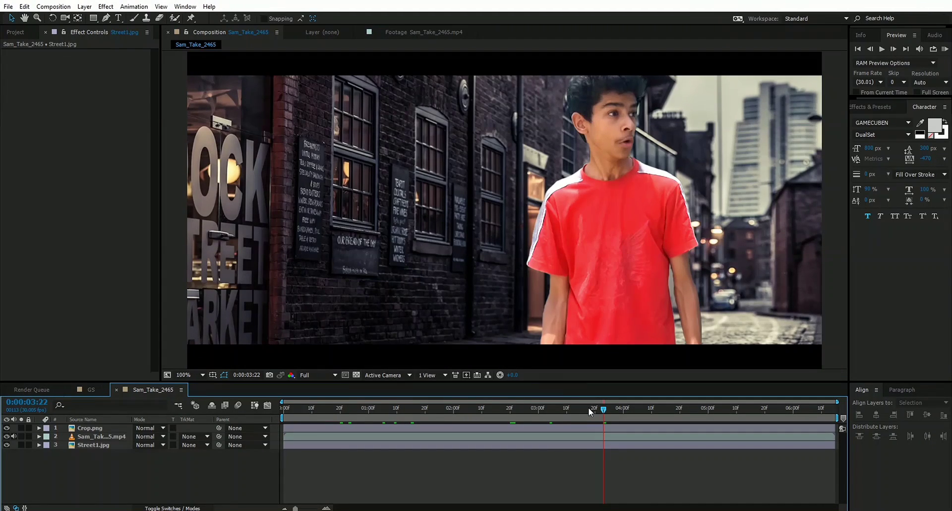
# Check the boy's placement at frame 0:00:03:03 and reselect his footage layer
pyautogui.click(589, 409)
pyautogui.click(549, 408)
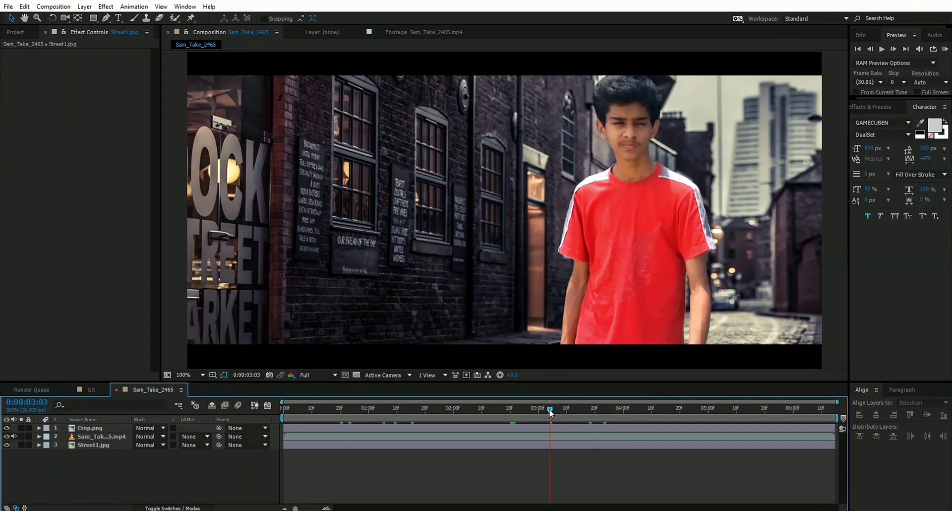
pyautogui.click(388, 266)
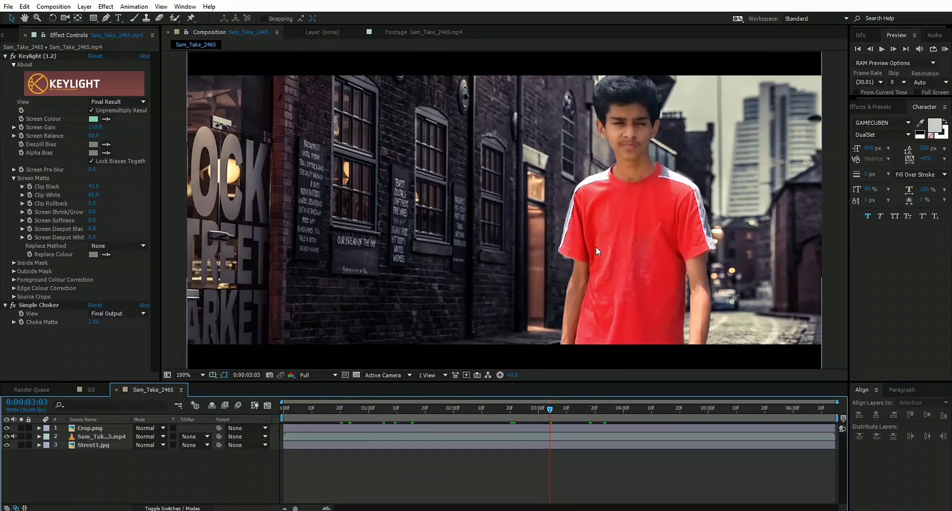
pyautogui.click(593, 214)
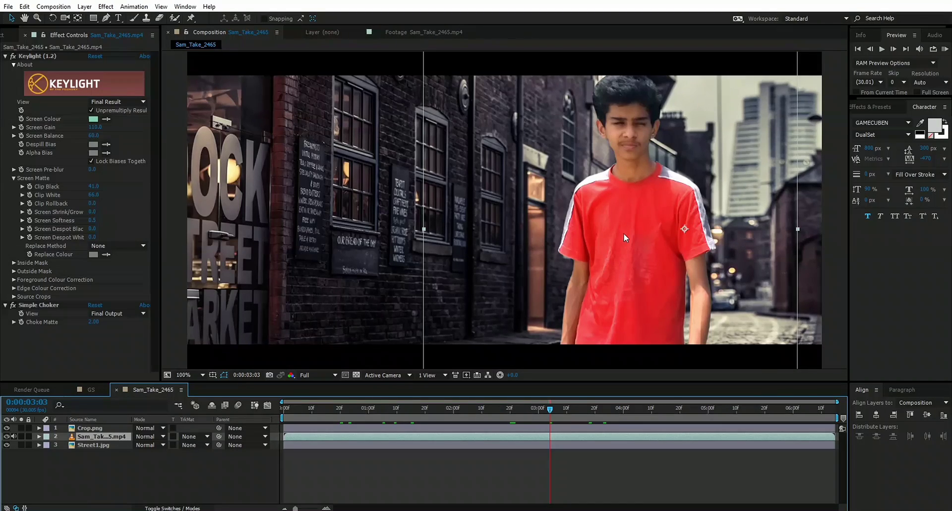
# Add Hue/Saturation to the boy's footage and lower Master Saturation to -36
pyautogui.click(105, 7)
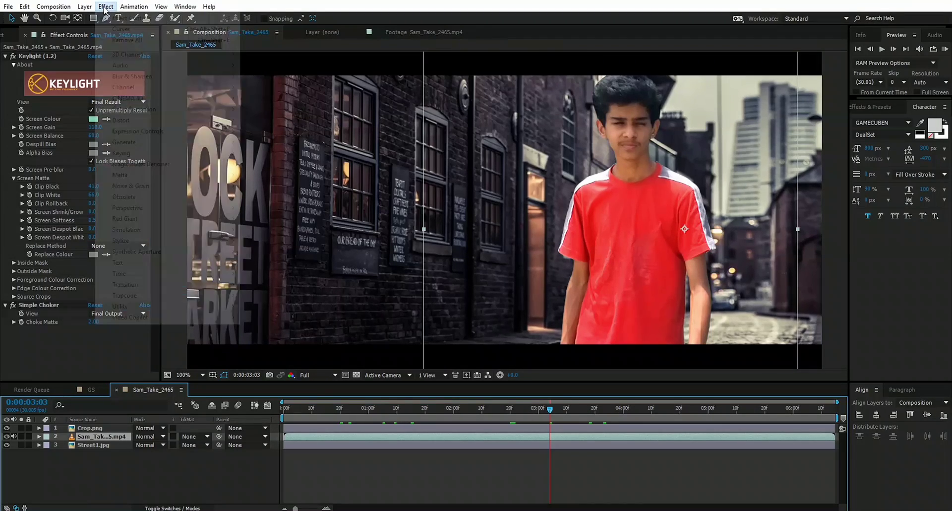
pyautogui.moveTo(177, 119)
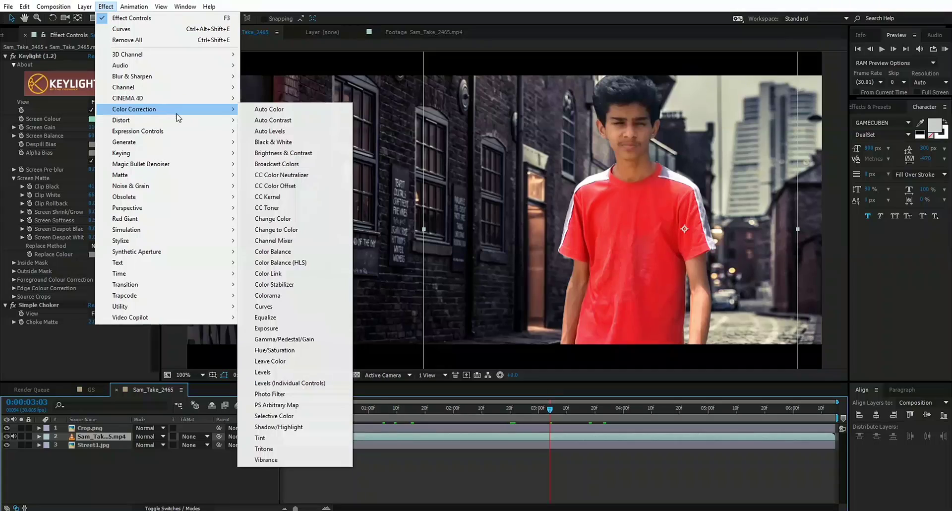
pyautogui.click(281, 353)
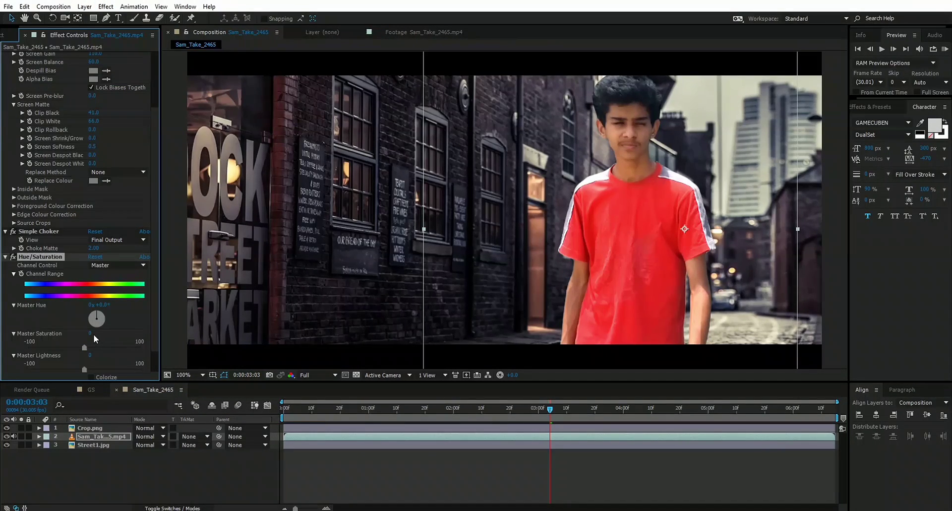
pyautogui.moveTo(91, 333); pyautogui.dragTo(82, 334)
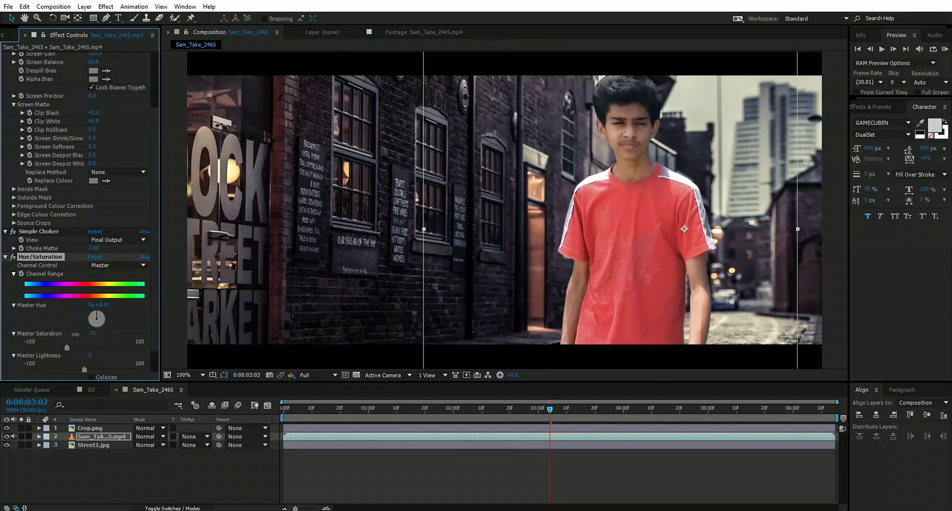
pyautogui.moveTo(83, 334); pyautogui.dragTo(73, 334)
pyautogui.scroll(-1, 85, 334)
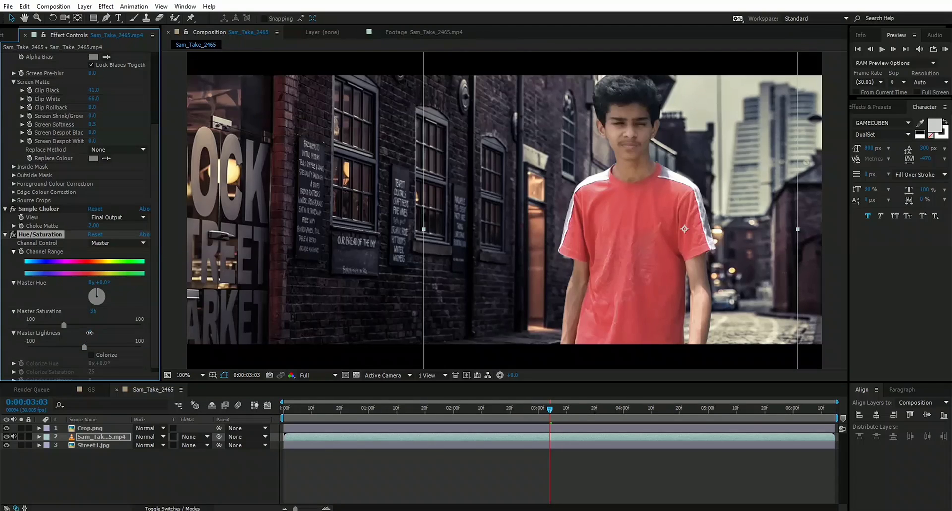
# Set the Hue/Saturation Master Lightness to 1
pyautogui.moveTo(94, 332); pyautogui.dragTo(89, 333)
pyautogui.click(89, 333)
pyautogui.write('1')
pyautogui.press('Return')
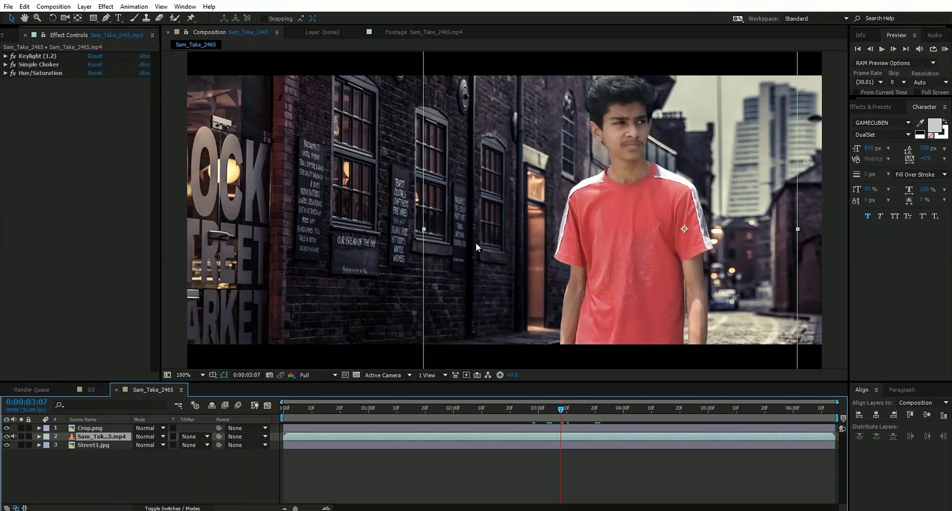
# Add Curves to the boy's footage and lift the Red channel curve to warm him
pyautogui.click(105, 7)
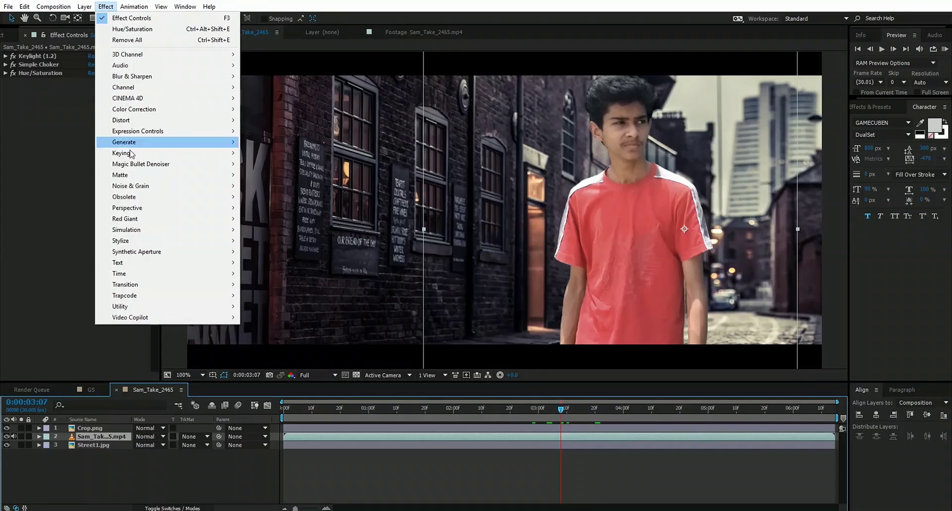
pyautogui.moveTo(142, 109)
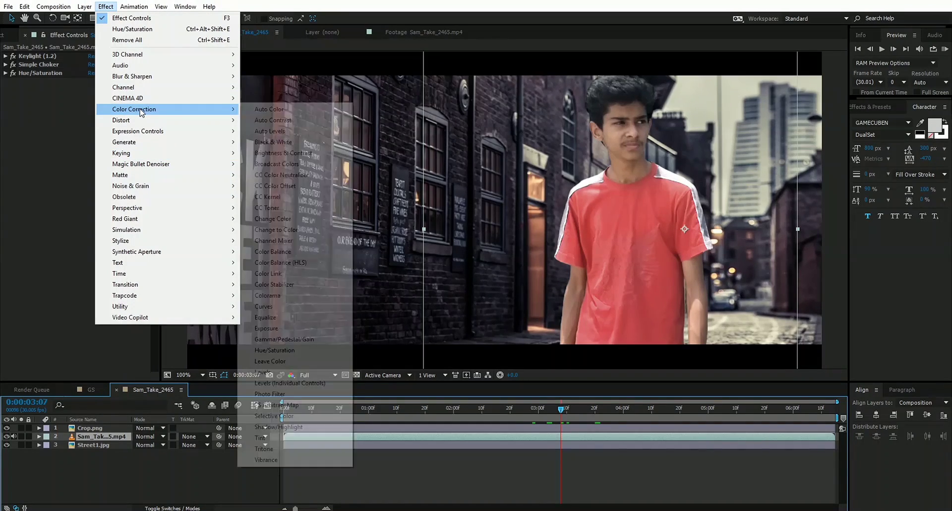
pyautogui.click(264, 306)
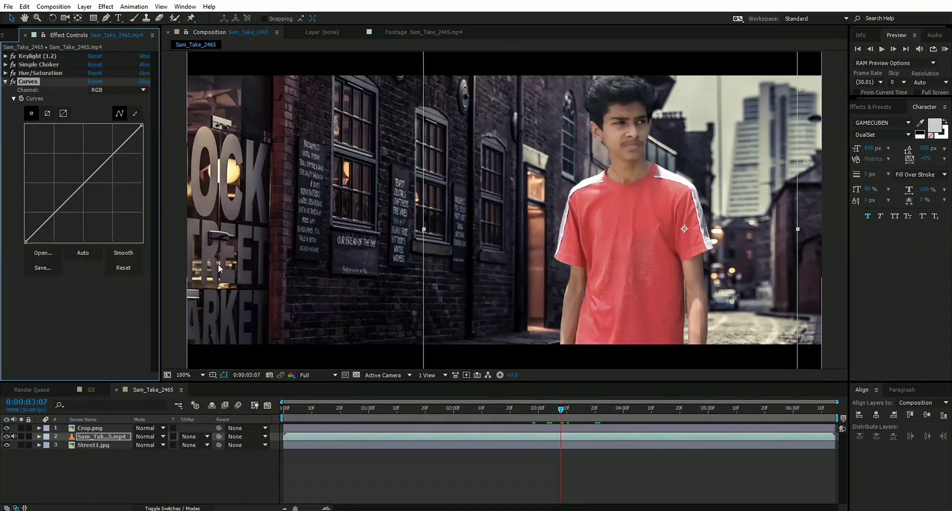
pyautogui.click(119, 89)
pyautogui.click(110, 110)
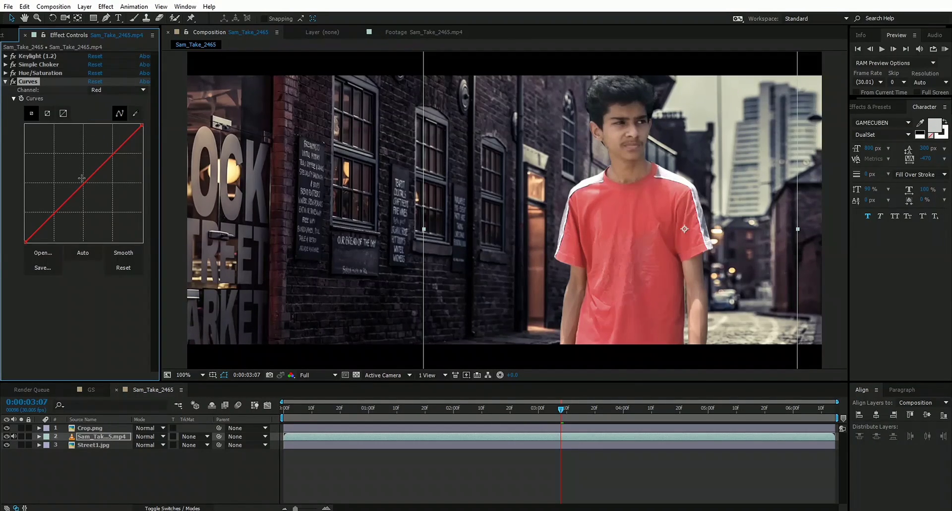
pyautogui.moveTo(87, 179)
pyautogui.mouseDown()
pyautogui.moveTo(94, 161)
pyautogui.moveTo(99, 166)
pyautogui.mouseUp()
# Lower the Green channel curve slightly and lift the Blue channel curve
pyautogui.click(118, 90)
pyautogui.click(112, 124)
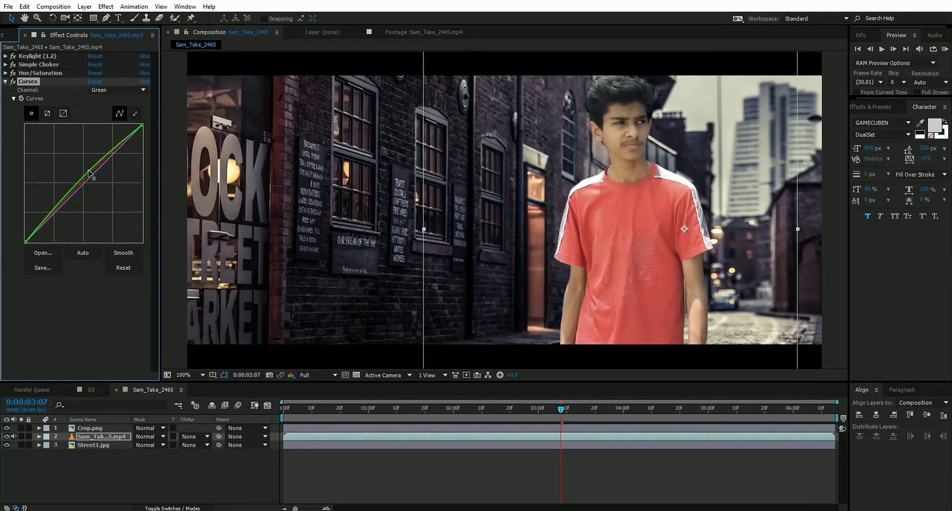
pyautogui.moveTo(91, 174); pyautogui.dragTo(86, 183)
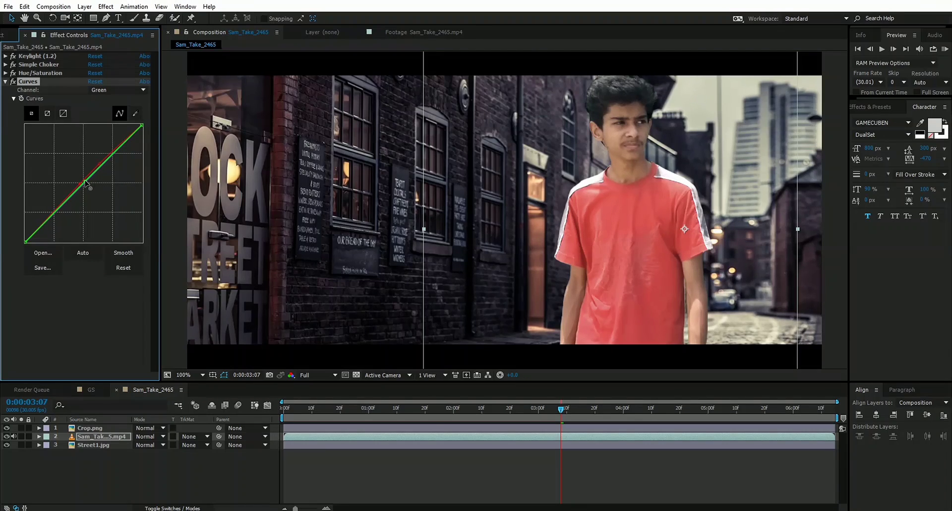
pyautogui.click(105, 89)
pyautogui.click(102, 136)
pyautogui.moveTo(79, 187)
pyautogui.mouseDown()
pyautogui.moveTo(93, 190)
pyautogui.moveTo(79, 187)
pyautogui.mouseUp()
# Review the graded boy around frame 0:00:03:06 and collapse the Curves settings
pyautogui.click(518, 419)
pyautogui.click(541, 410)
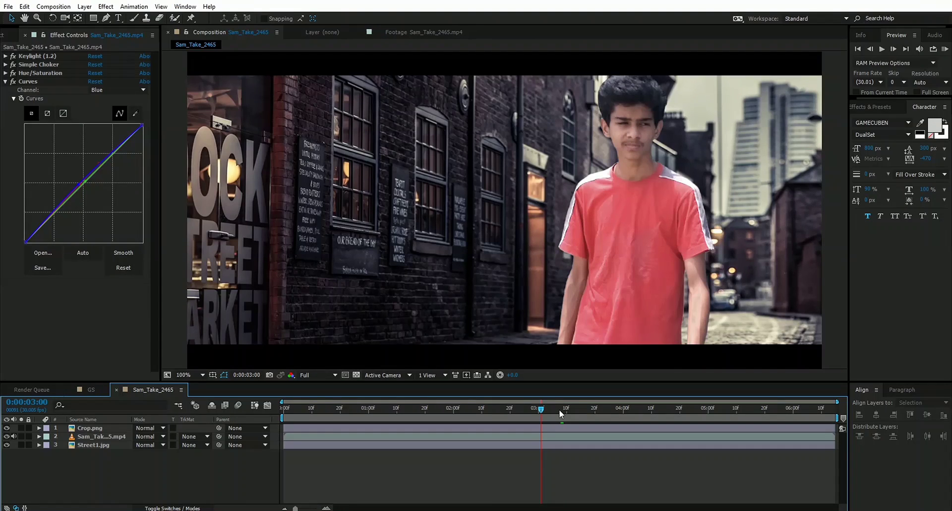
pyautogui.click(559, 410)
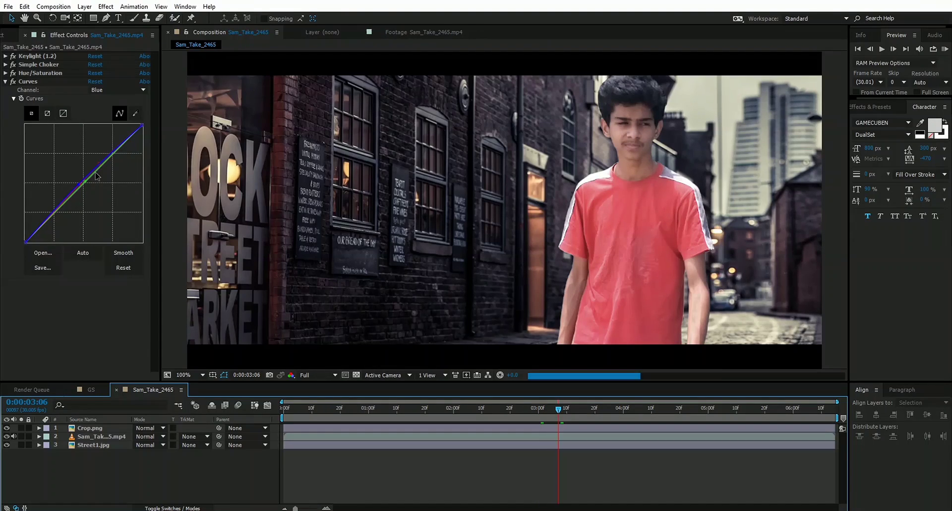
pyautogui.click(5, 82)
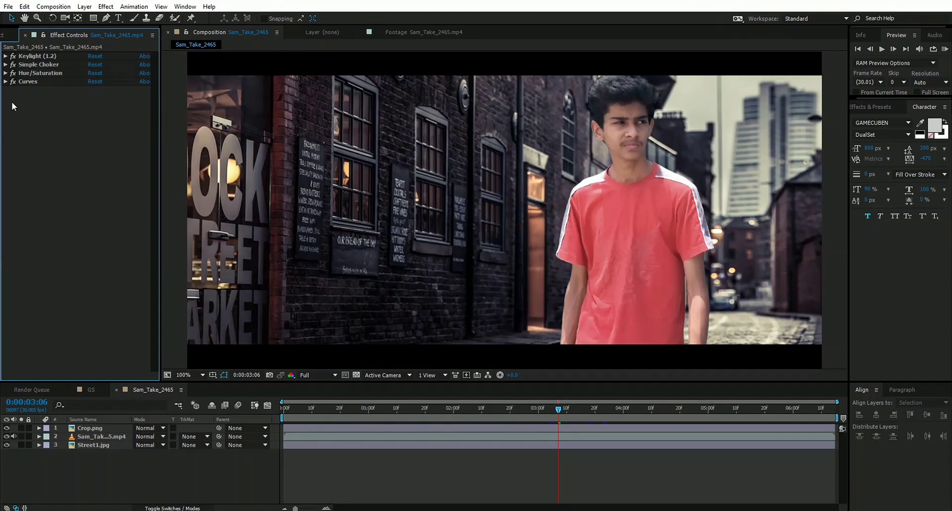
pyautogui.click(156, 481)
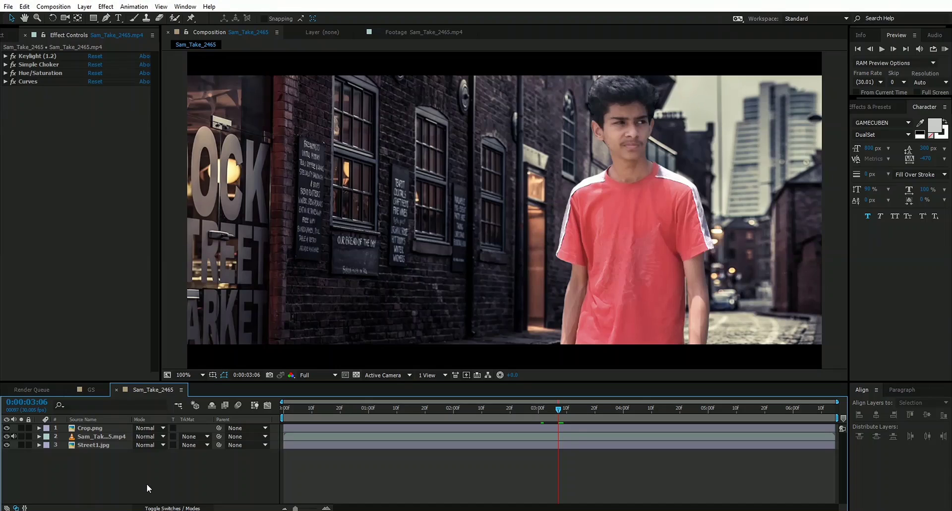
# Create a new adjustment layer and apply Hue/Saturation to it
pyautogui.rightClick(137, 479)
pyautogui.moveTo(208, 374)
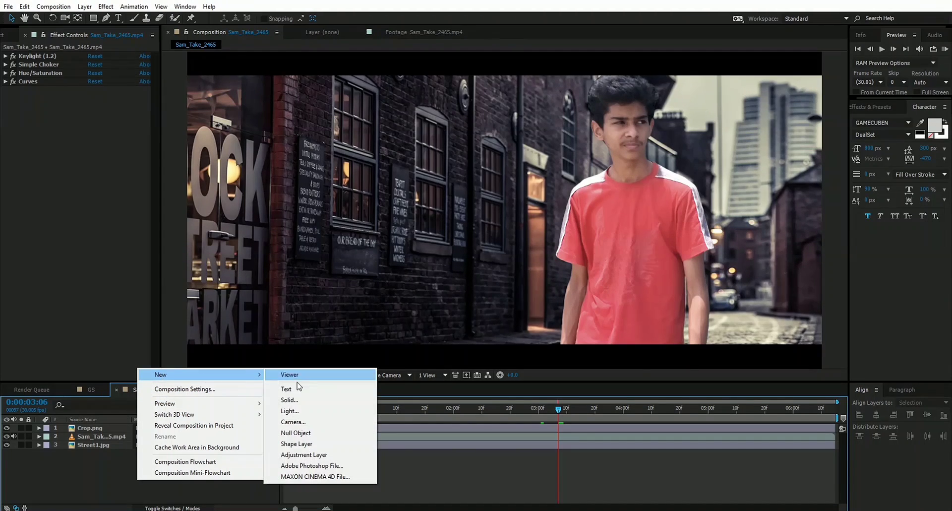
pyautogui.click(305, 454)
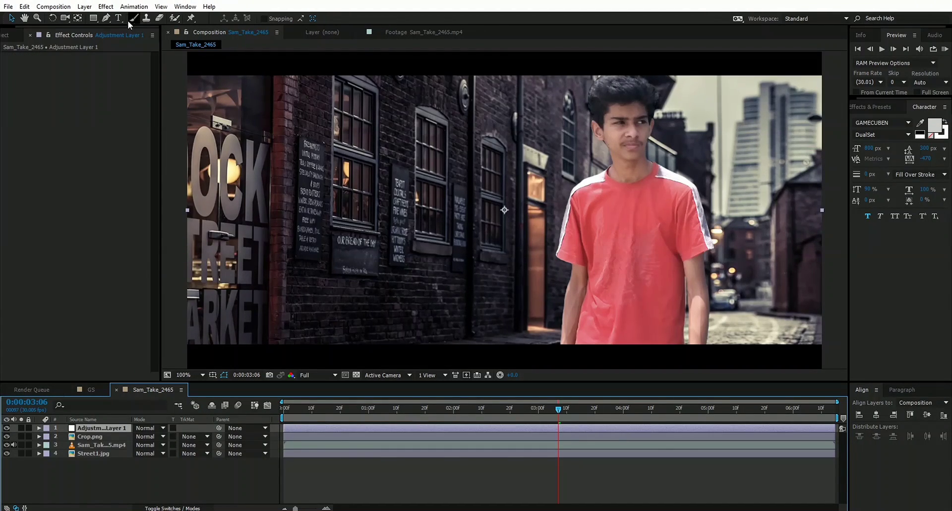
pyautogui.click(105, 6)
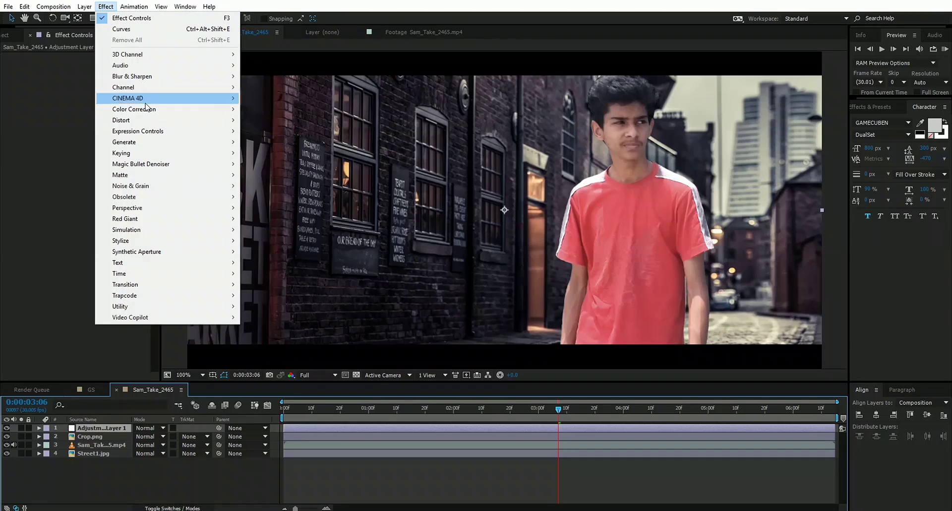
pyautogui.moveTo(205, 114)
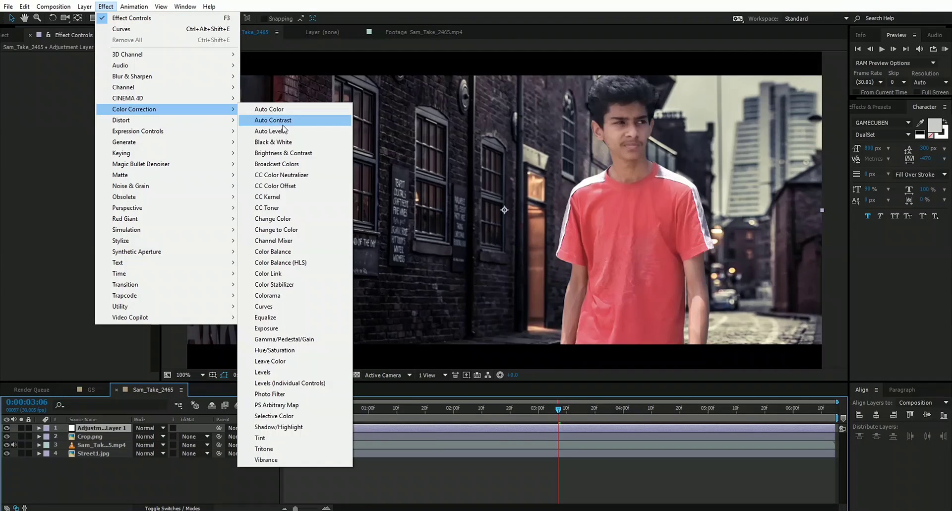
pyautogui.click(275, 349)
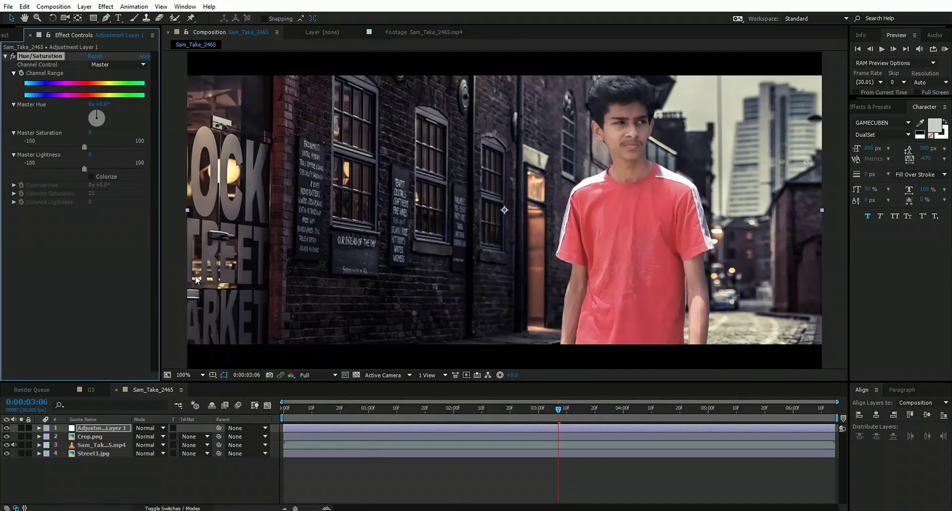
# Set the adjustment layer's Master Saturation to -20 and Master Lightness to 3
pyautogui.click(90, 134)
pyautogui.press('Return')
pyautogui.click(92, 134)
pyautogui.write('-2')
pyautogui.press('Return')
pyautogui.click(90, 155)
pyautogui.write('3')
pyautogui.press('Return')
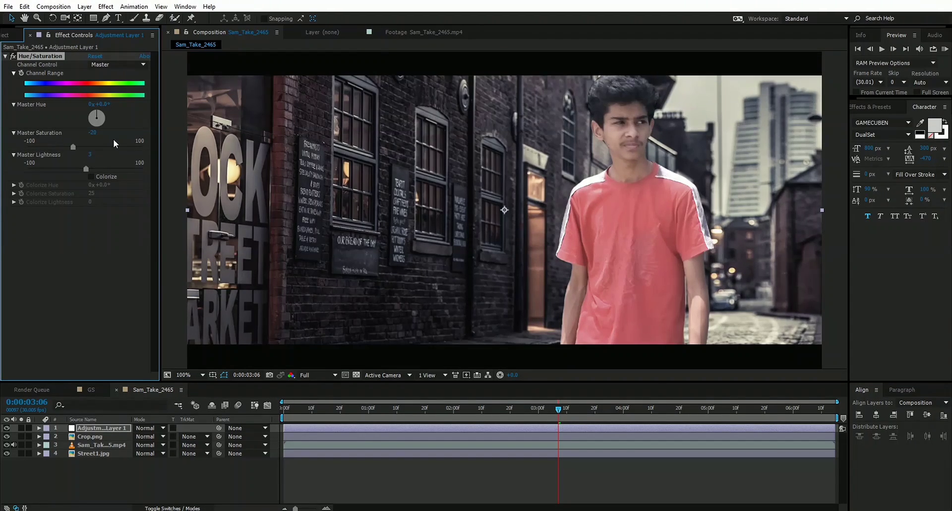
pyautogui.click(106, 7)
# Add Curves to the adjustment layer and pull the Red channel into an S-curve
pyautogui.moveTo(143, 109)
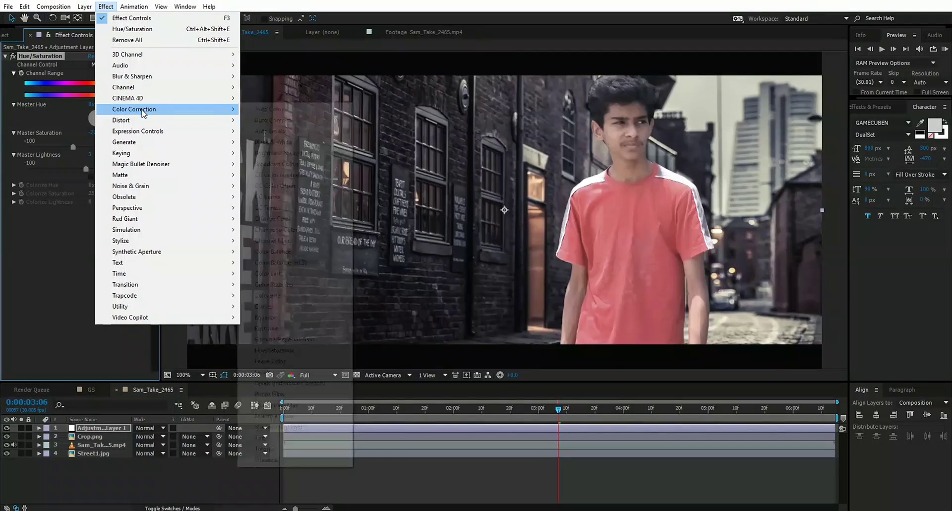
pyautogui.click(263, 306)
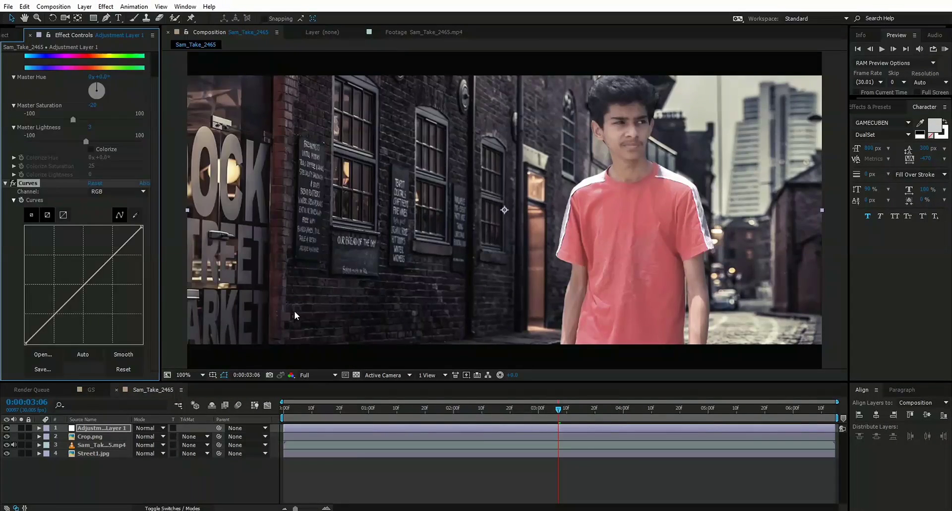
pyautogui.click(104, 195)
pyautogui.click(101, 206)
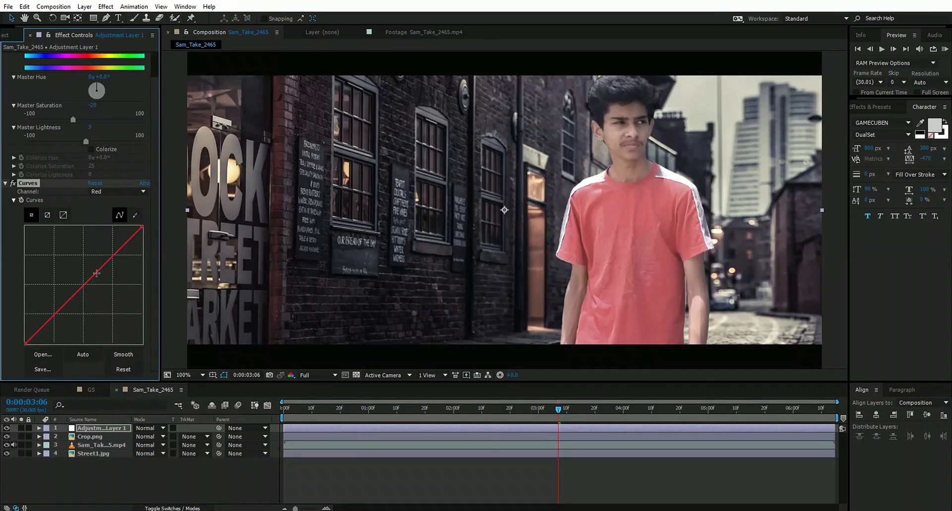
pyautogui.click(98, 265)
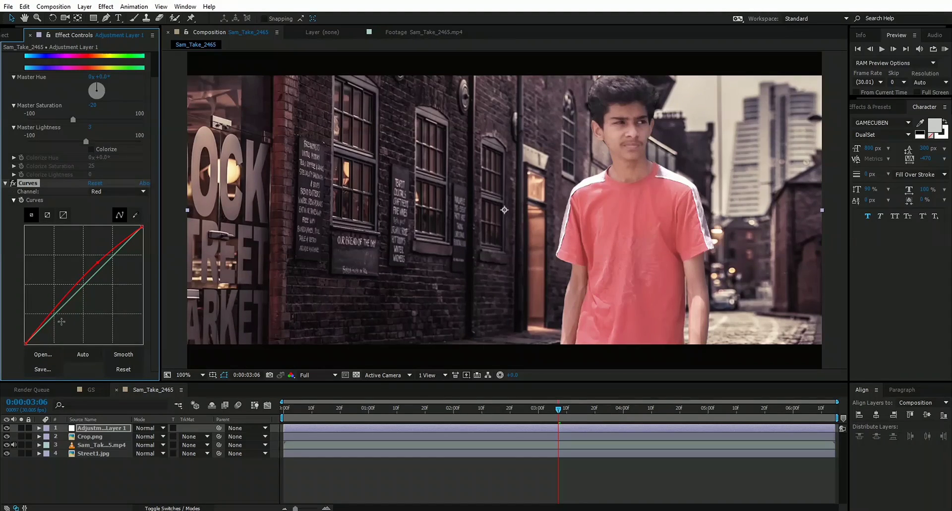
pyautogui.moveTo(61, 317); pyautogui.dragTo(62, 321)
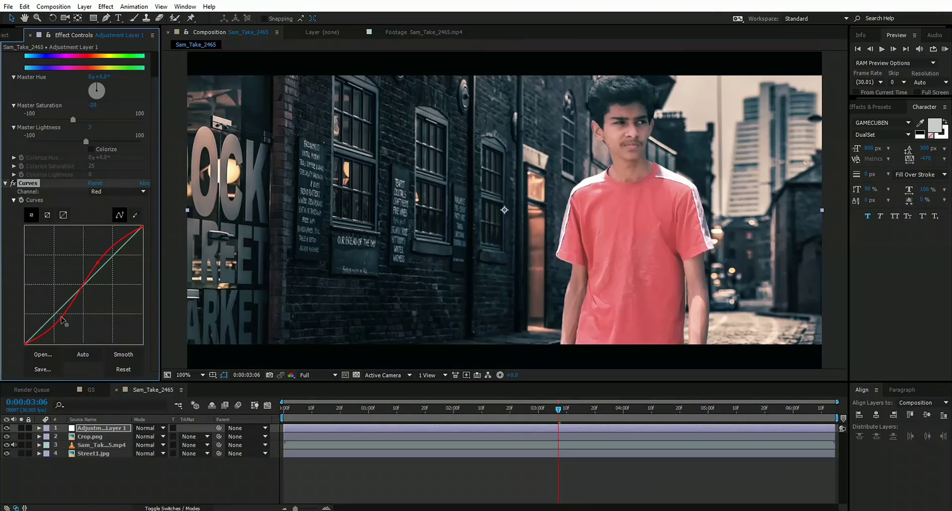
# Reshape the Green curve with a new bend point and lowered shadows
pyautogui.click(113, 191)
pyautogui.click(109, 220)
pyautogui.moveTo(103, 261); pyautogui.dragTo(101, 263)
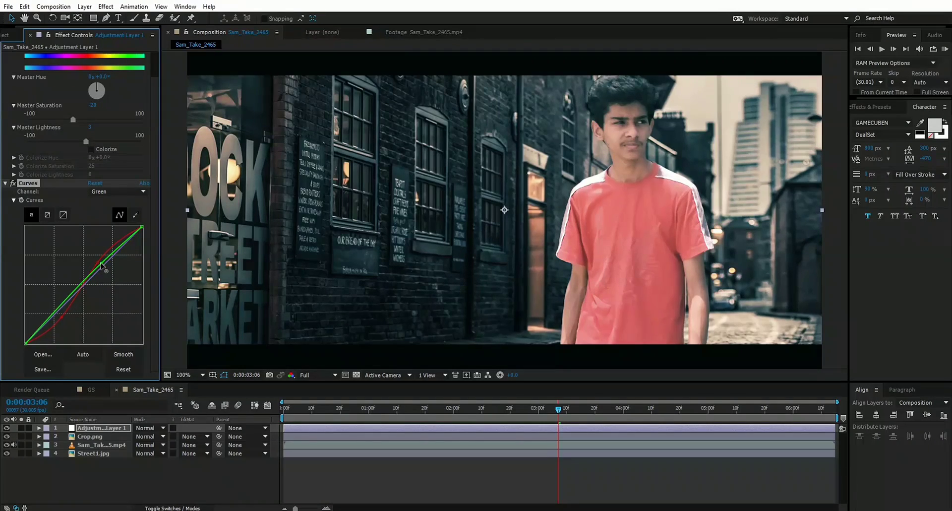
pyautogui.moveTo(57, 308); pyautogui.dragTo(59, 315)
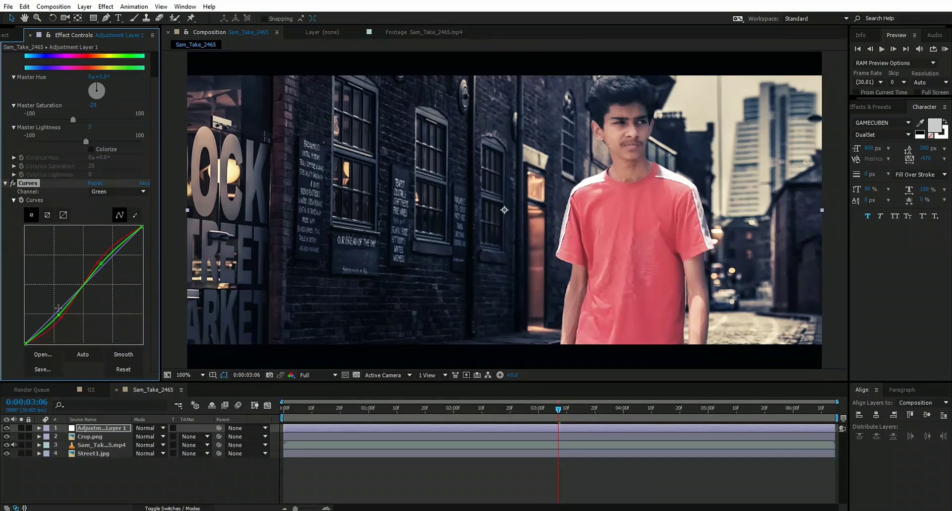
# Lower the Blue channel's highlights and lift its shadows for a cooler tint
pyautogui.click(116, 191)
pyautogui.click(107, 242)
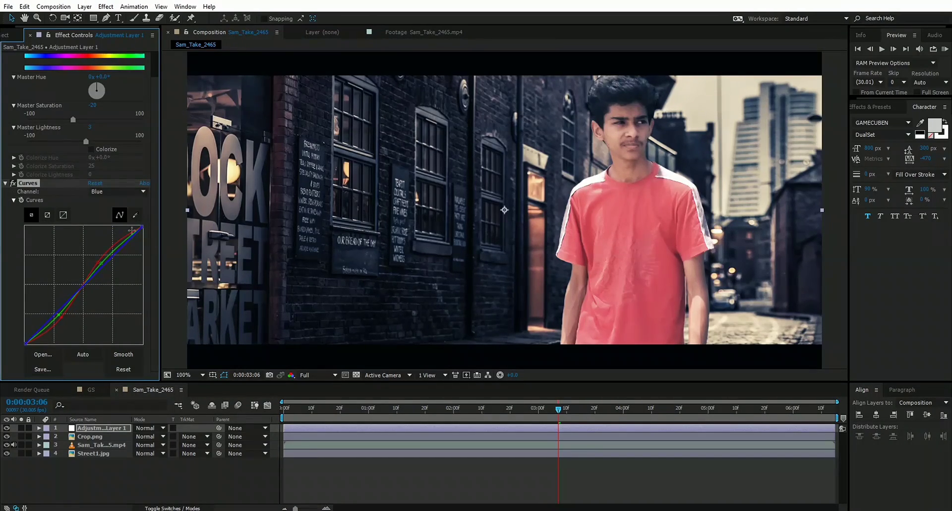
pyautogui.moveTo(143, 228); pyautogui.dragTo(147, 241)
pyautogui.moveTo(25, 344); pyautogui.dragTo(24, 336)
pyautogui.moveTo(23, 336); pyautogui.dragTo(22, 330)
pyautogui.click(121, 445)
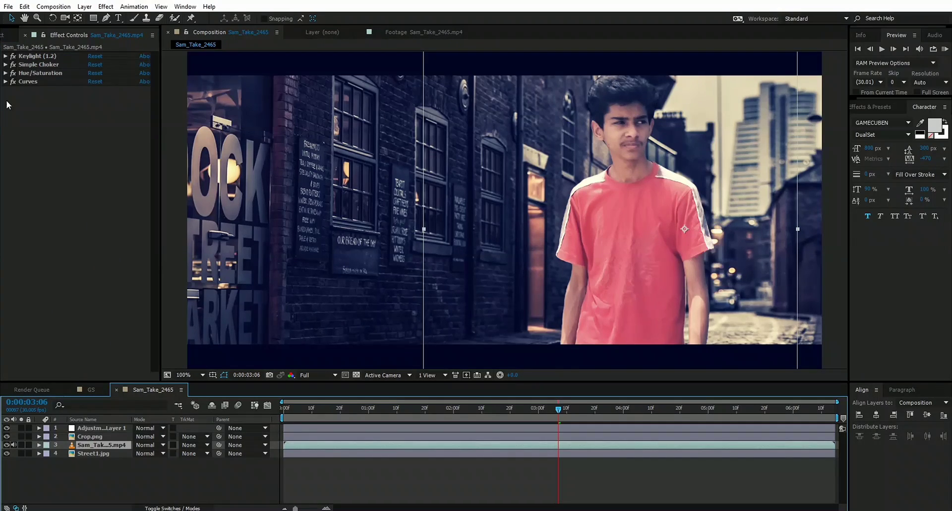
# Set the boy footage's Hue/Saturation Master Saturation to -45
pyautogui.click(6, 73)
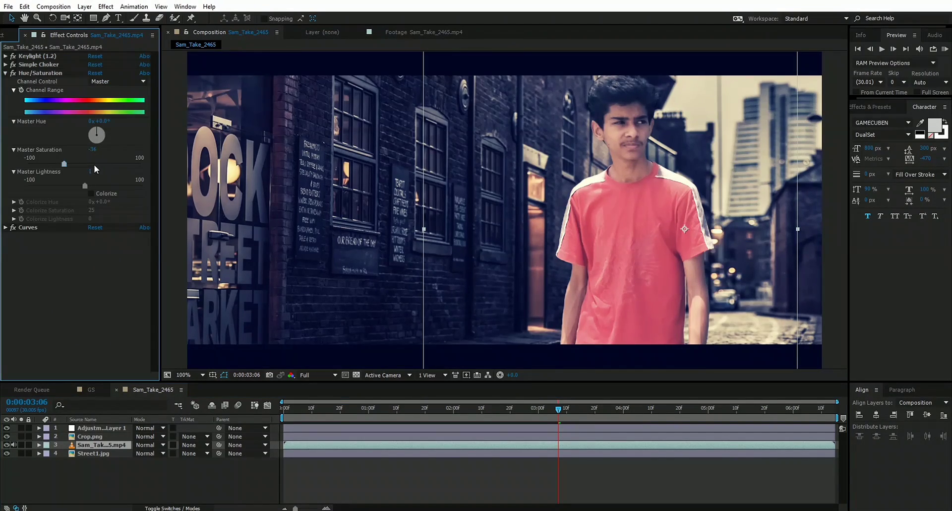
pyautogui.click(92, 150)
pyautogui.write('-45')
pyautogui.press('Return')
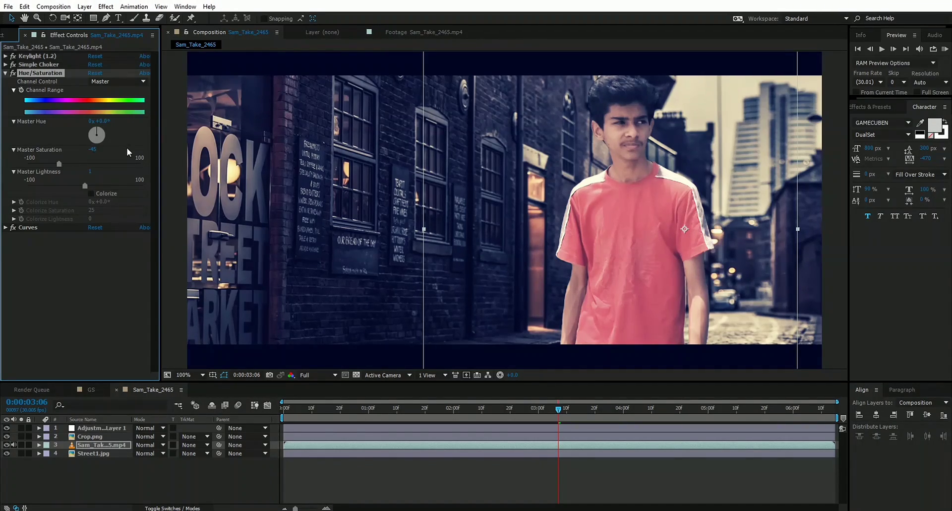
# Move Adjustment Layer 1 below Crop.png and preview the composition
pyautogui.click(99, 428)
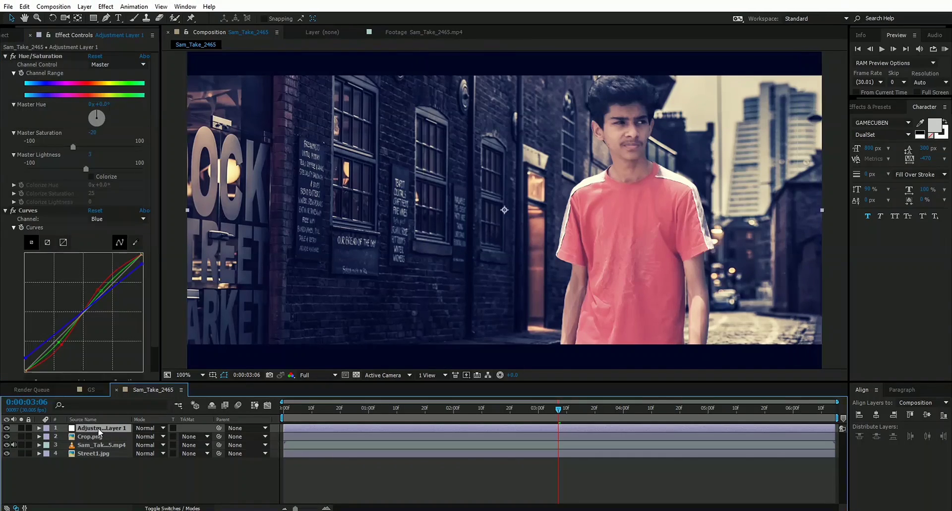
pyautogui.moveTo(99, 432); pyautogui.dragTo(106, 442)
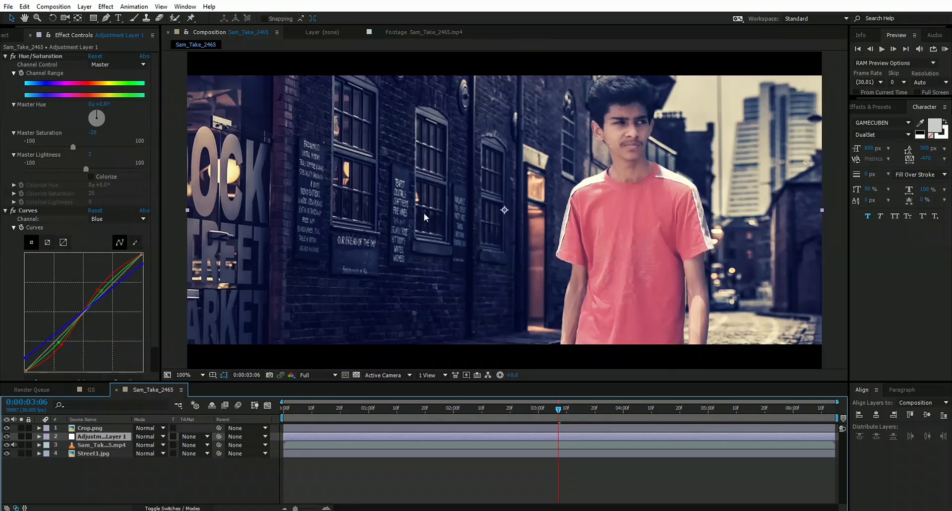
pyautogui.press('space')
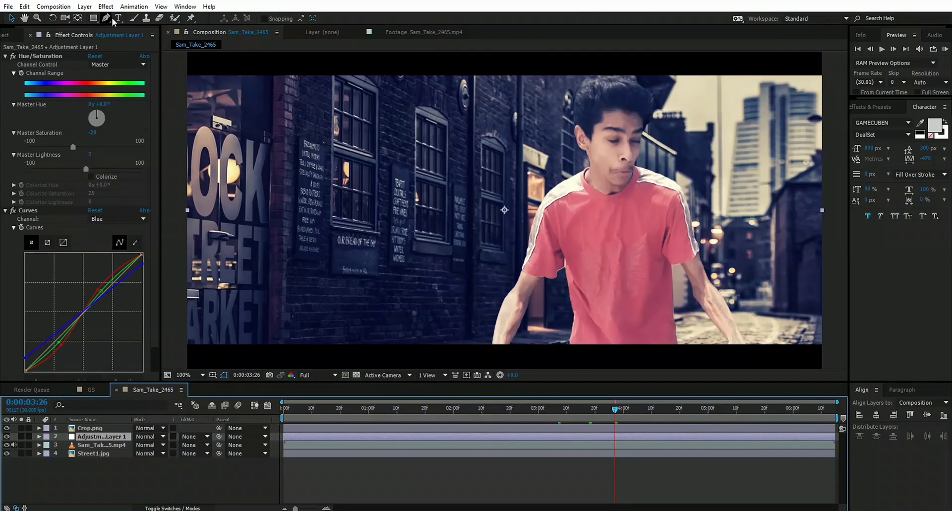
pyautogui.click(105, 7)
pyautogui.moveTo(149, 110)
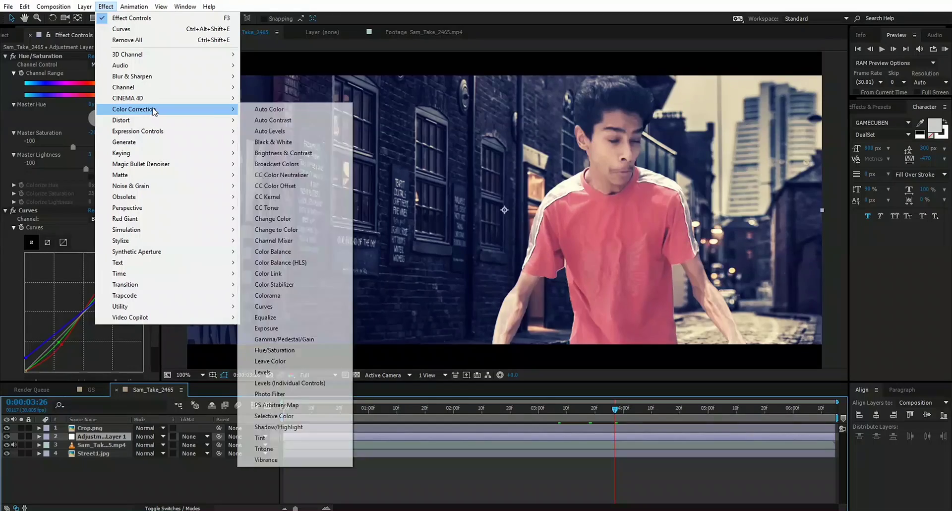
pyautogui.click(271, 438)
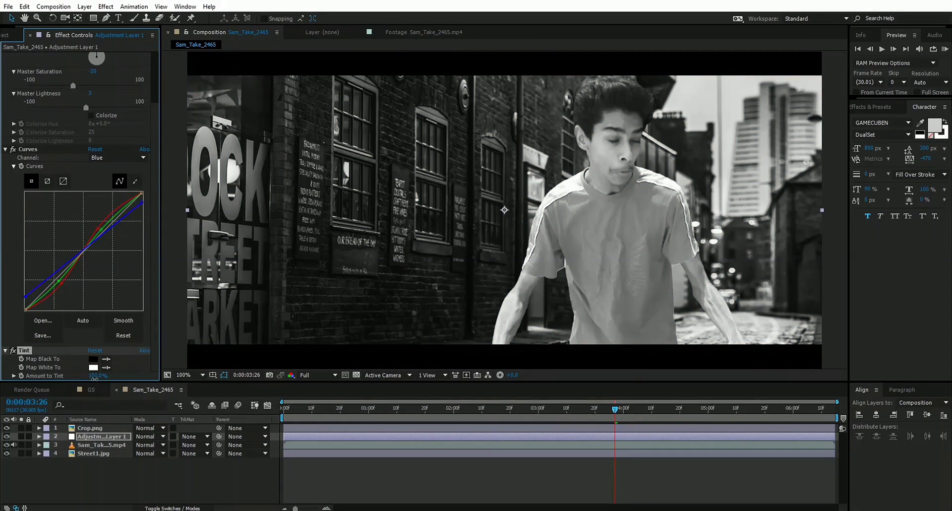
pyautogui.moveTo(90, 377); pyautogui.dragTo(80, 379)
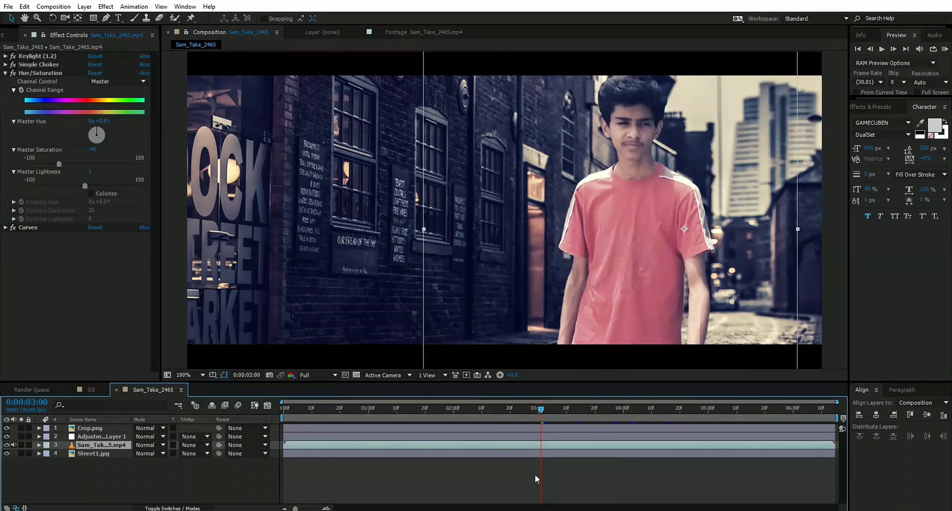
# Add Brightness & Contrast to Sam_Take_2465.mp4 with Brightness raised to about 10
pyautogui.click(550, 445)
pyautogui.click(105, 7)
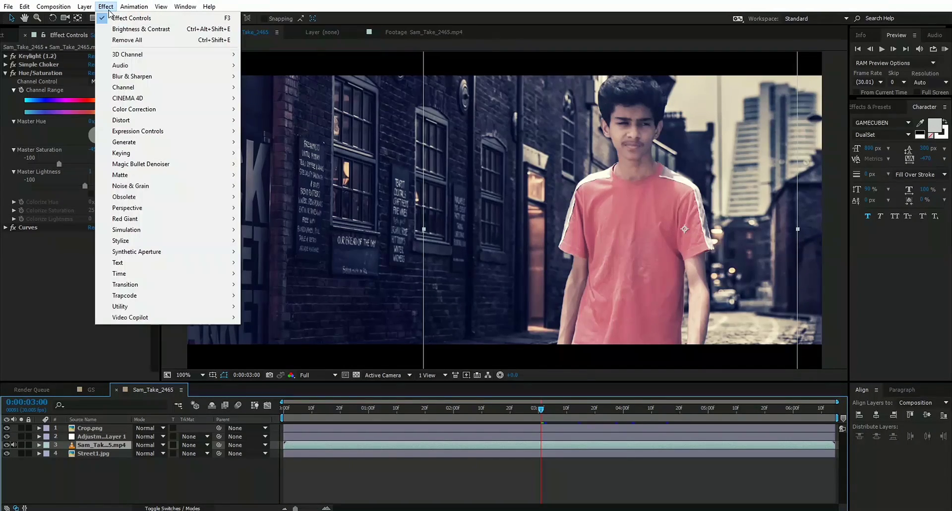
pyautogui.moveTo(194, 109)
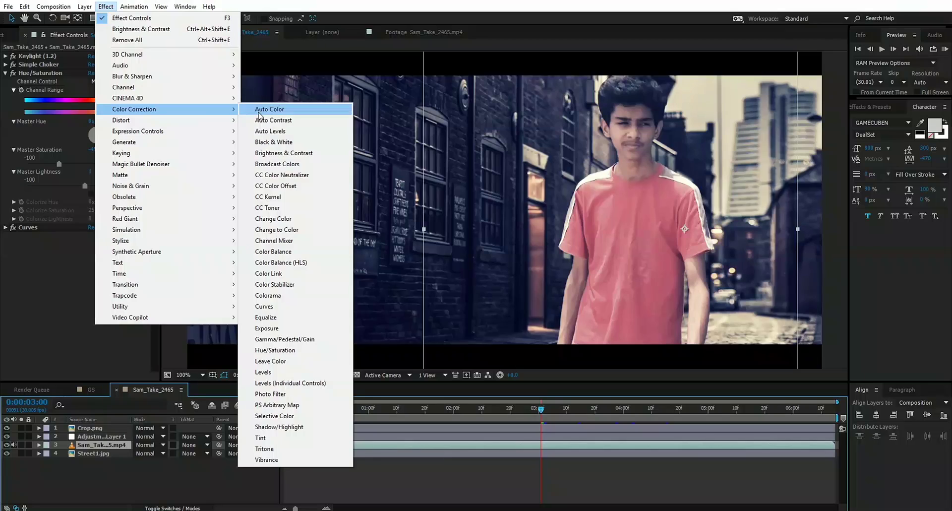
pyautogui.click(278, 153)
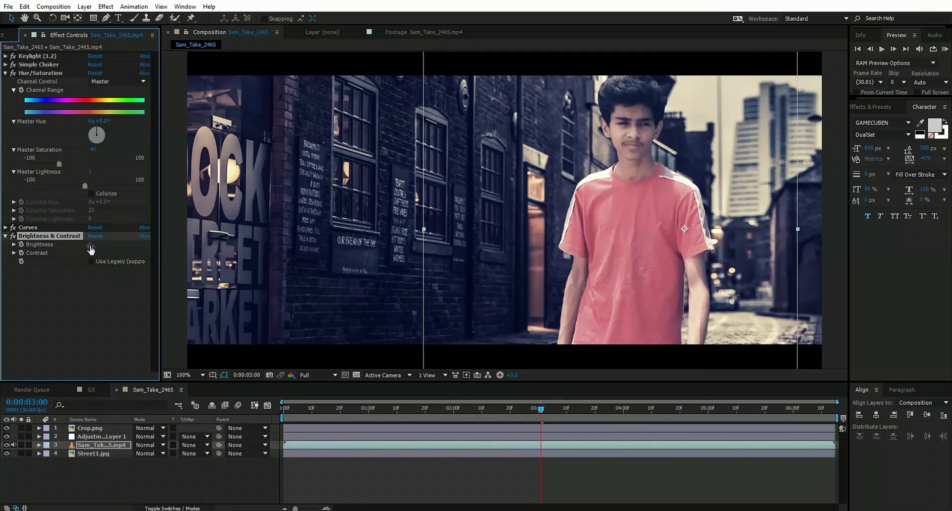
pyautogui.moveTo(89, 249); pyautogui.dragTo(94, 245)
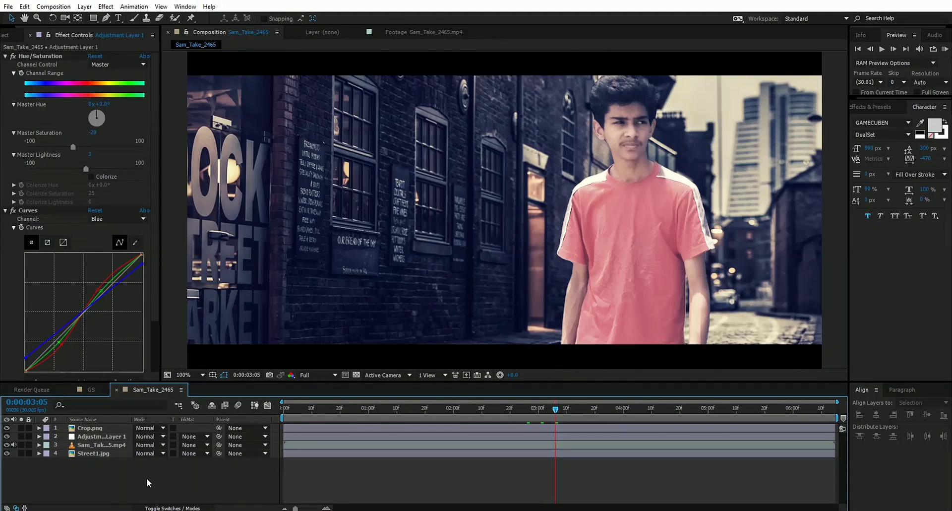
# Create Adjustment Layer 2 and fit an elliptical mask to it
pyautogui.rightClick(145, 480)
pyautogui.moveTo(173, 379)
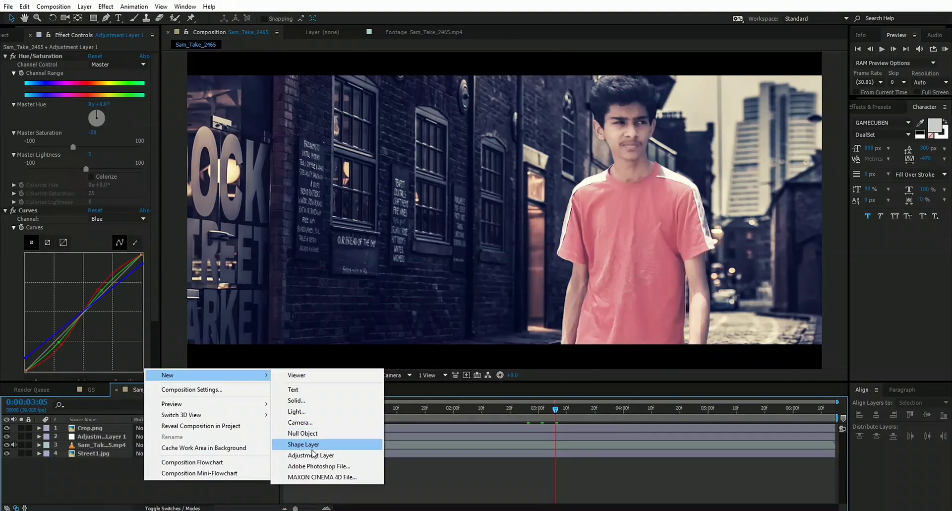
pyautogui.click(308, 453)
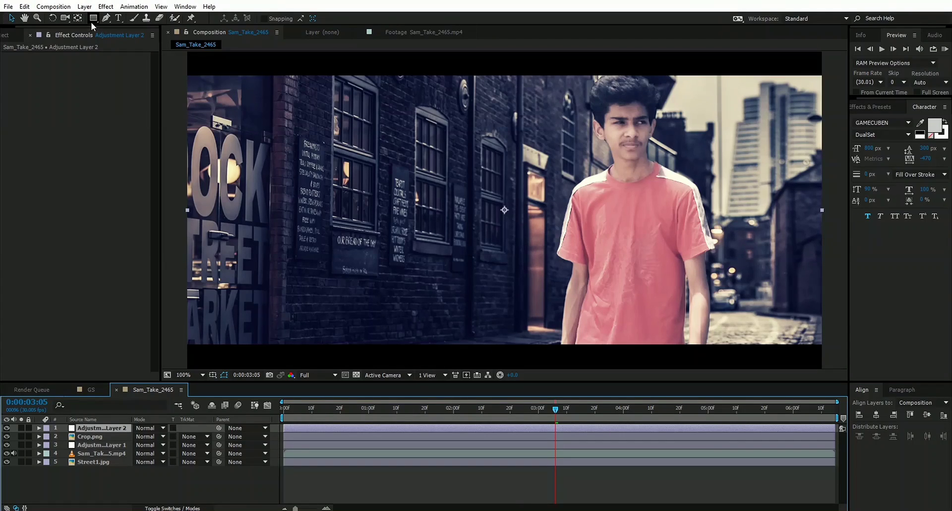
pyautogui.moveTo(92, 19); pyautogui.dragTo(132, 39)
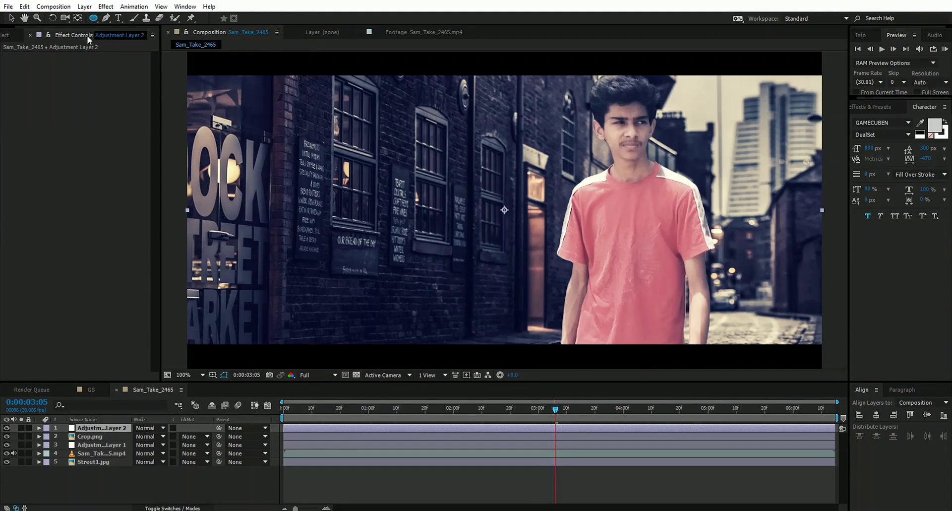
pyautogui.doubleClick(93, 19)
pyautogui.press('v')
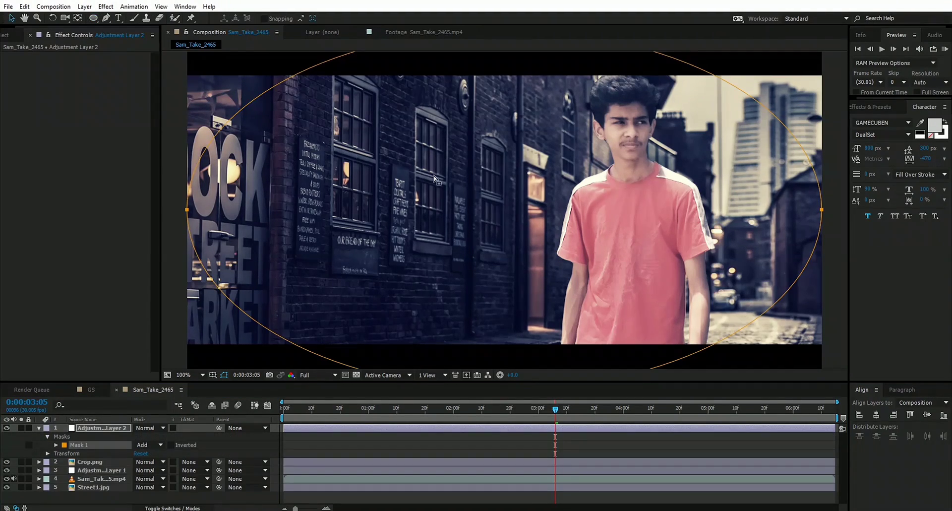
pyautogui.press(',')
pyautogui.press('.')
# Add Curves to Adjustment Layer 2, bowing the curve down to darken the image
pyautogui.click(106, 7)
pyautogui.moveTo(134, 110)
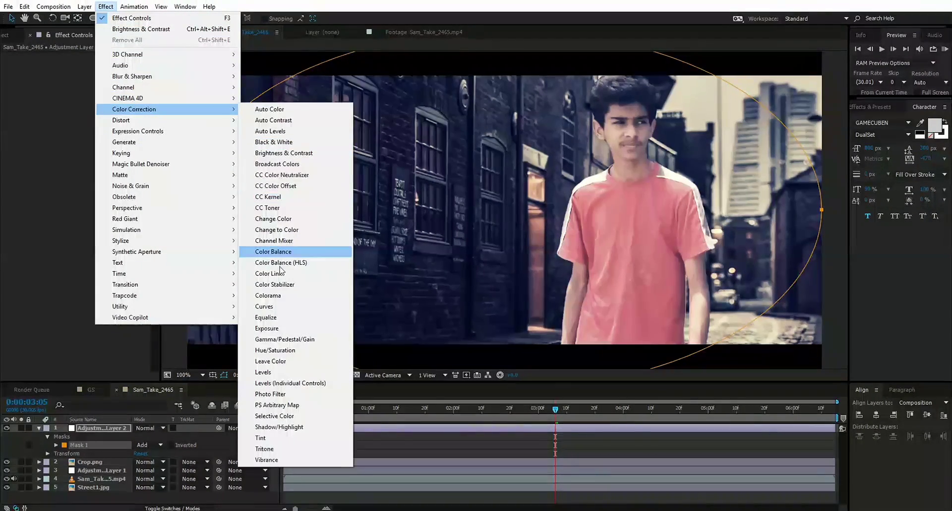
pyautogui.click(266, 306)
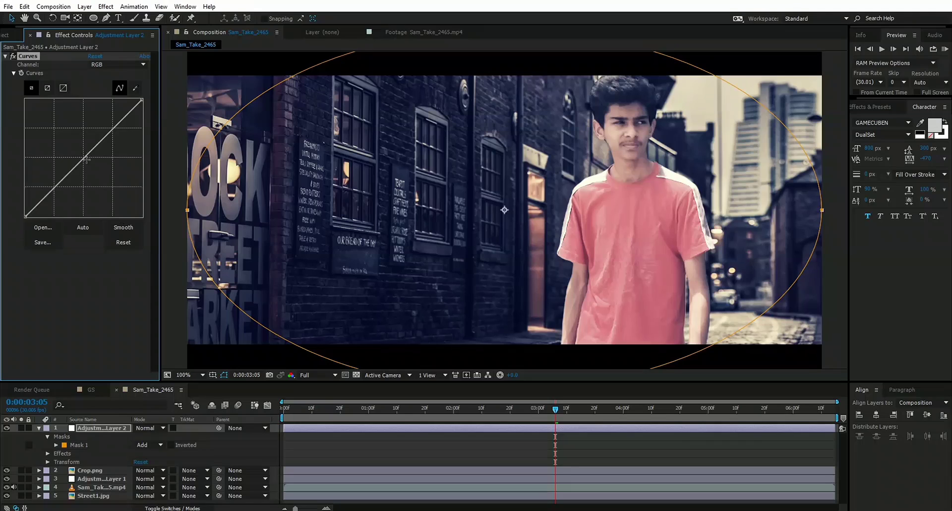
pyautogui.moveTo(95, 170); pyautogui.dragTo(98, 174)
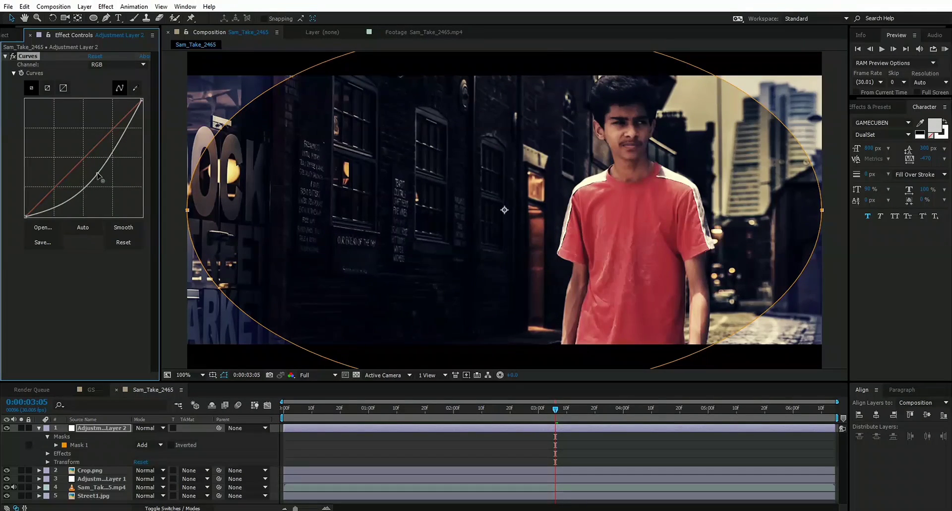
# Set the ellipse mask to Subtract and feather its edge to 80 pixels
pyautogui.click(146, 439)
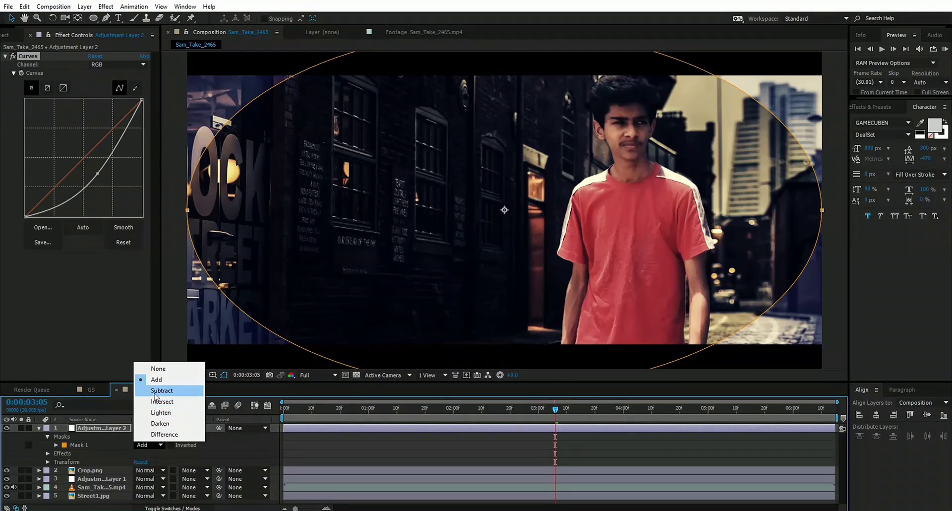
pyautogui.click(154, 392)
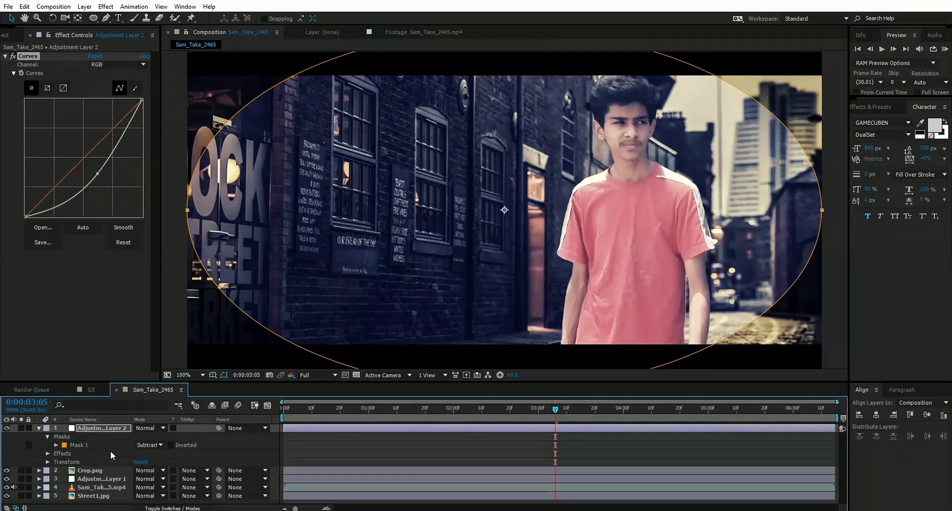
pyautogui.press('f')
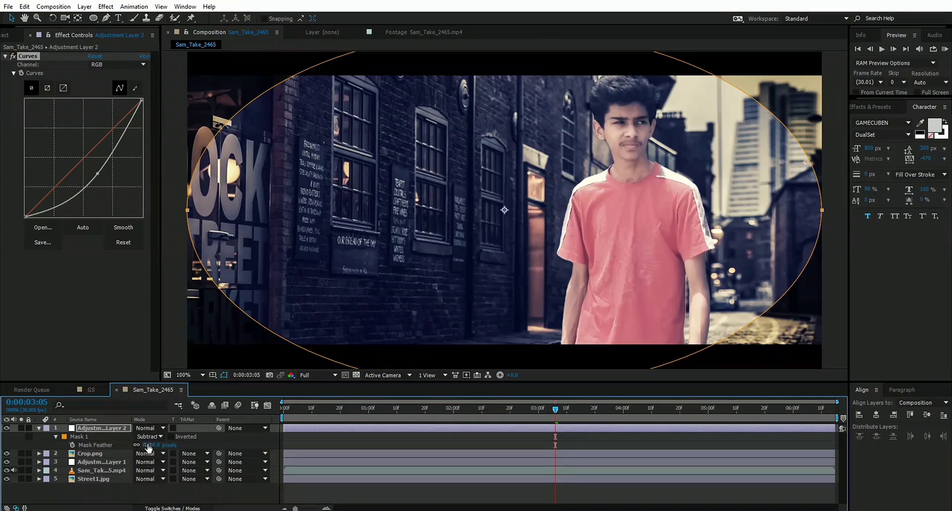
pyautogui.moveTo(149, 444); pyautogui.dragTo(103, 439)
pyautogui.click(100, 446)
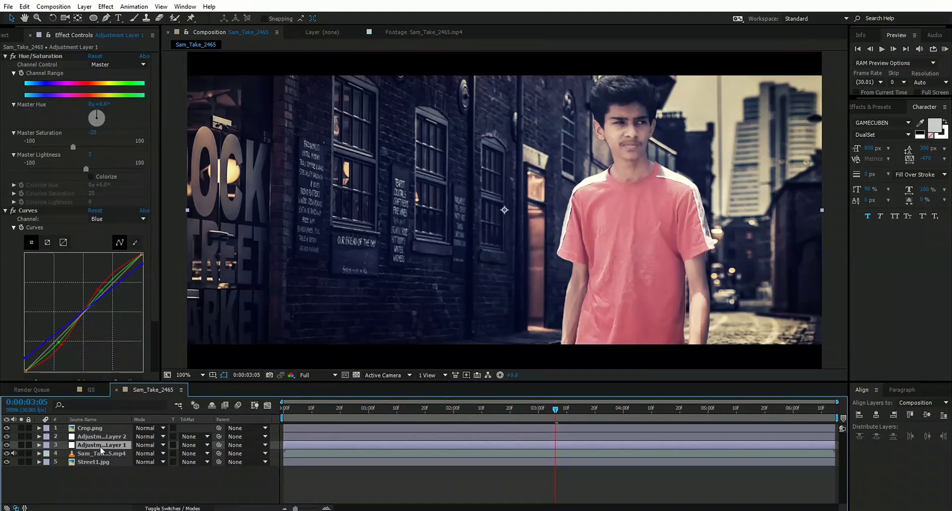
# Rename Adjustment Layer 1 to CC
pyautogui.press('Return')
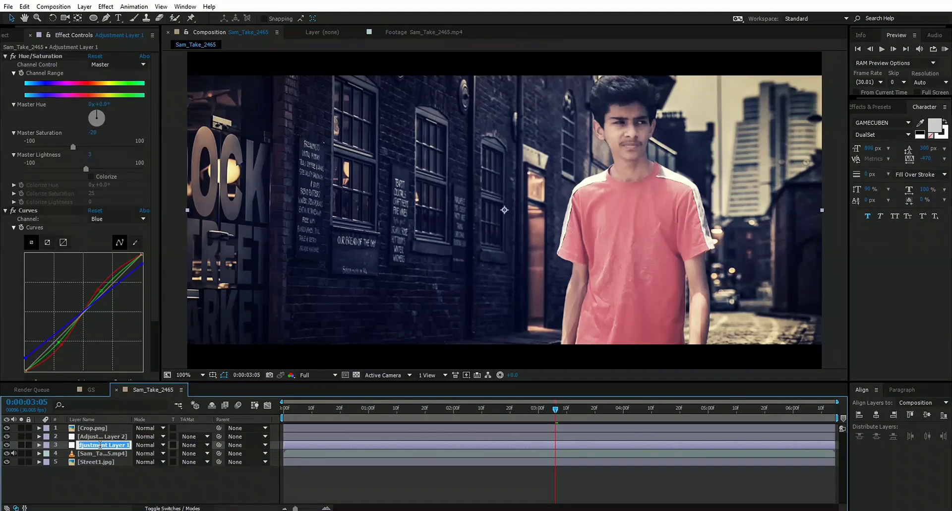
pyautogui.write('CC')
pyautogui.press('Return')
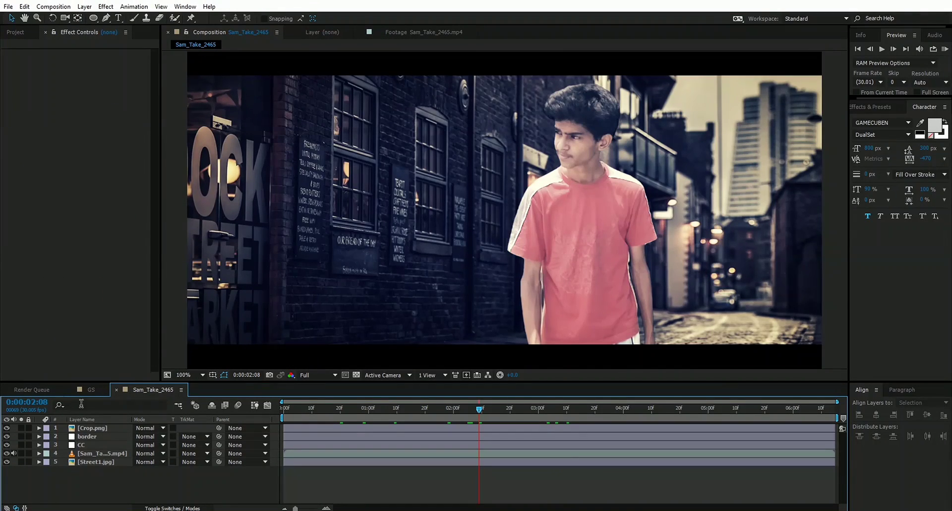
# Switch to the GS composition and scrub through its frames
pyautogui.click(91, 390)
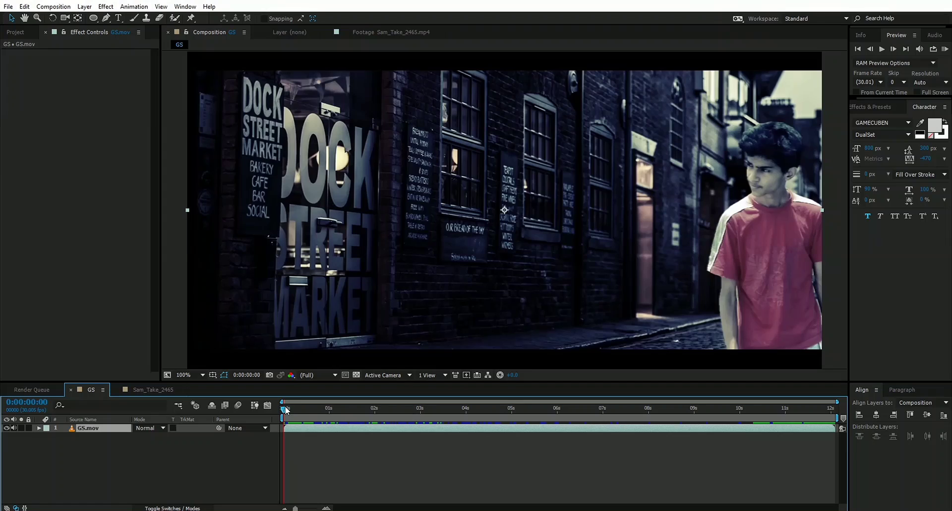
pyautogui.moveTo(285, 409); pyautogui.dragTo(360, 409)
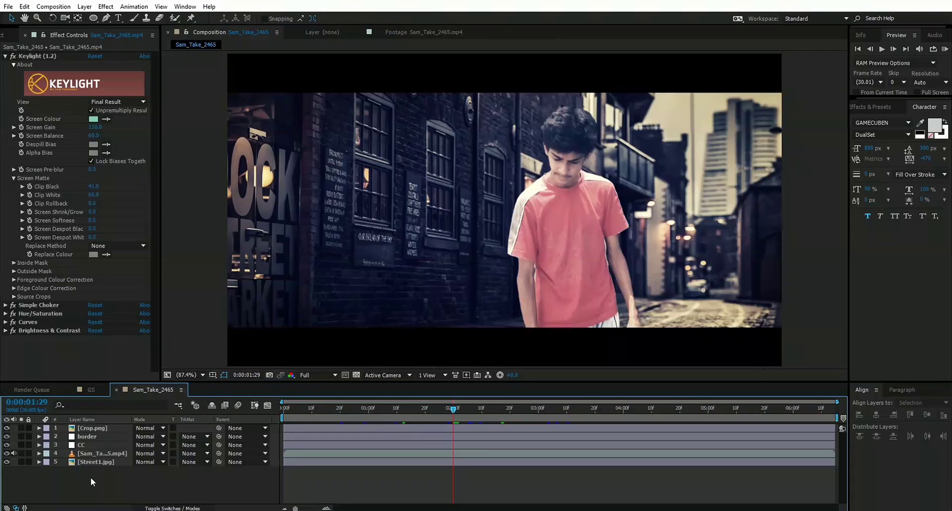
pyautogui.rightClick(90, 477)
# Add a top adjustment layer with an RGB Curves bowed down to slightly darken the shot
pyautogui.moveTo(126, 378)
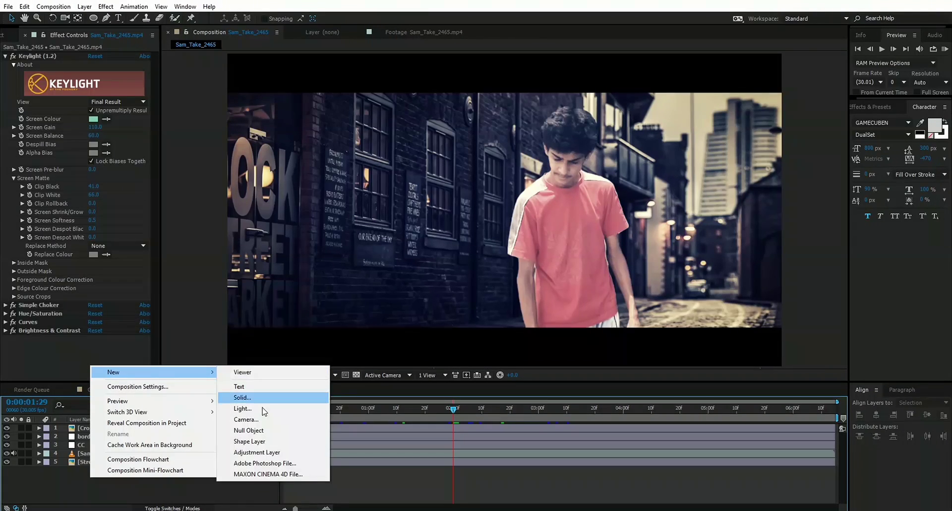
pyautogui.click(297, 451)
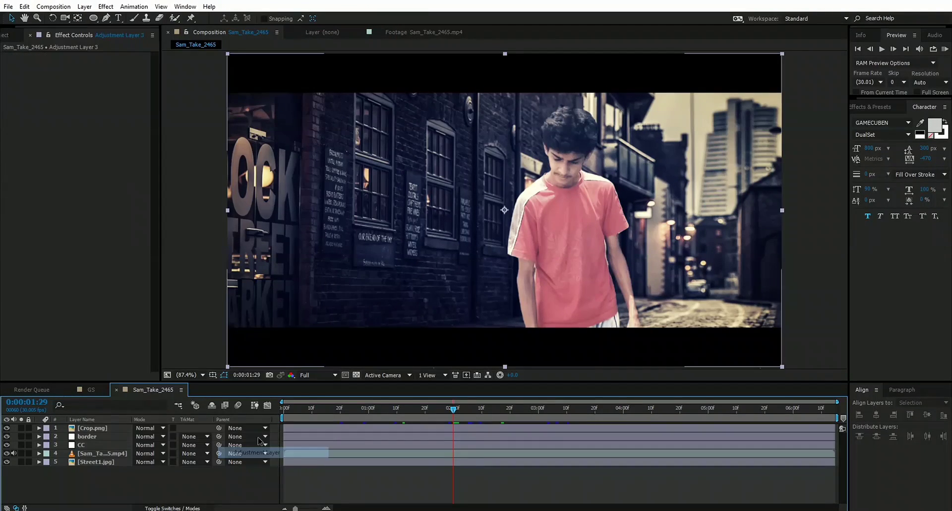
pyautogui.click(105, 7)
pyautogui.moveTo(145, 118)
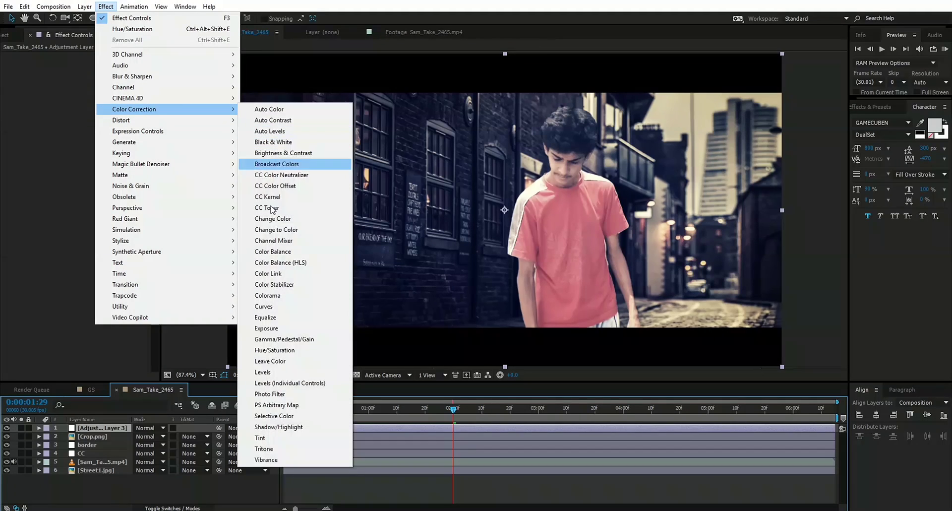
pyautogui.click(268, 310)
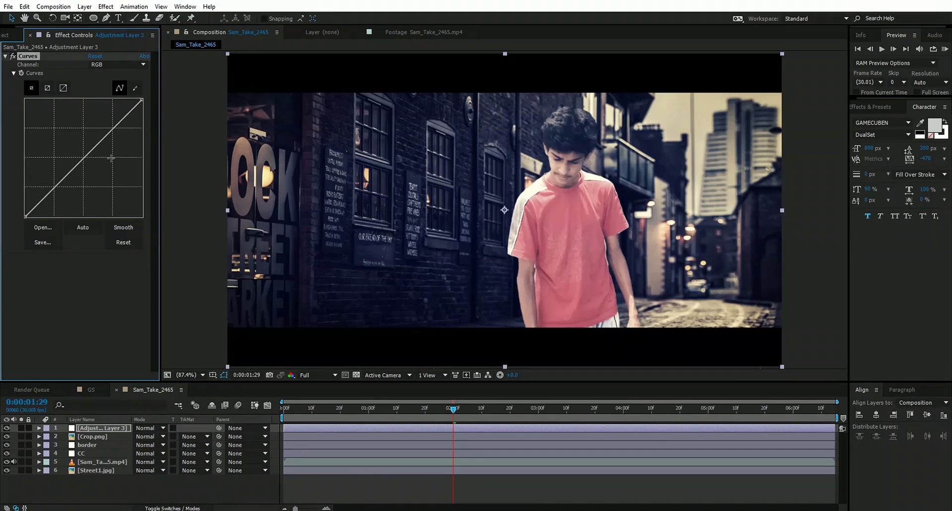
pyautogui.moveTo(106, 148); pyautogui.dragTo(106, 150)
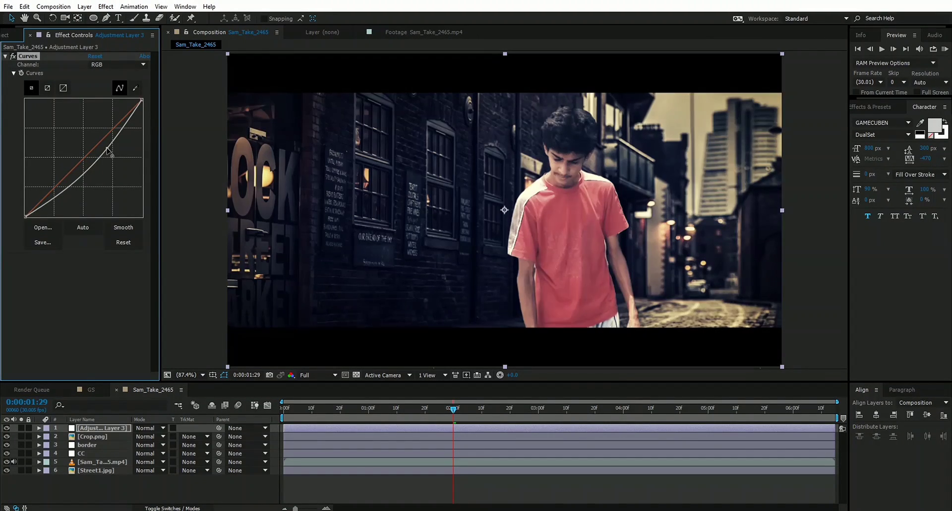
pyautogui.moveTo(62, 190); pyautogui.dragTo(67, 187)
pyautogui.moveTo(107, 148); pyautogui.dragTo(103, 143)
pyautogui.click(412, 408)
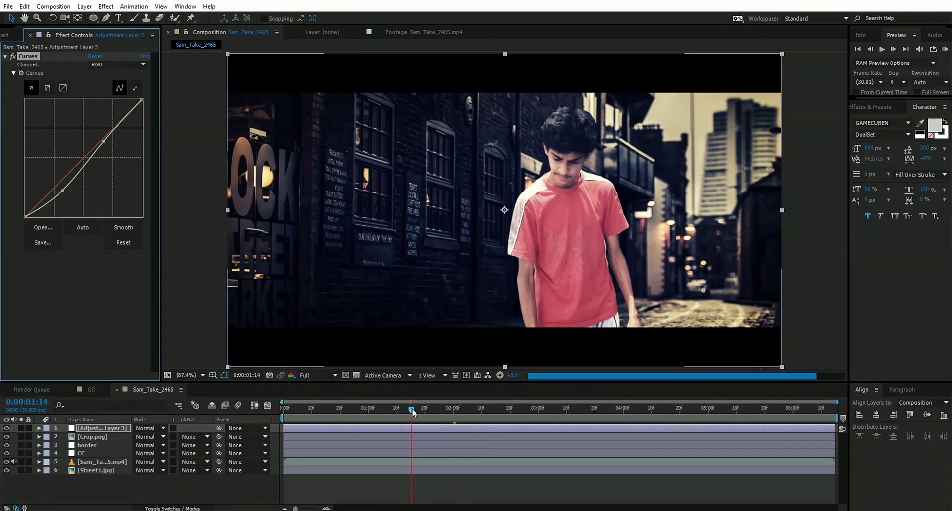
pyautogui.press('space')
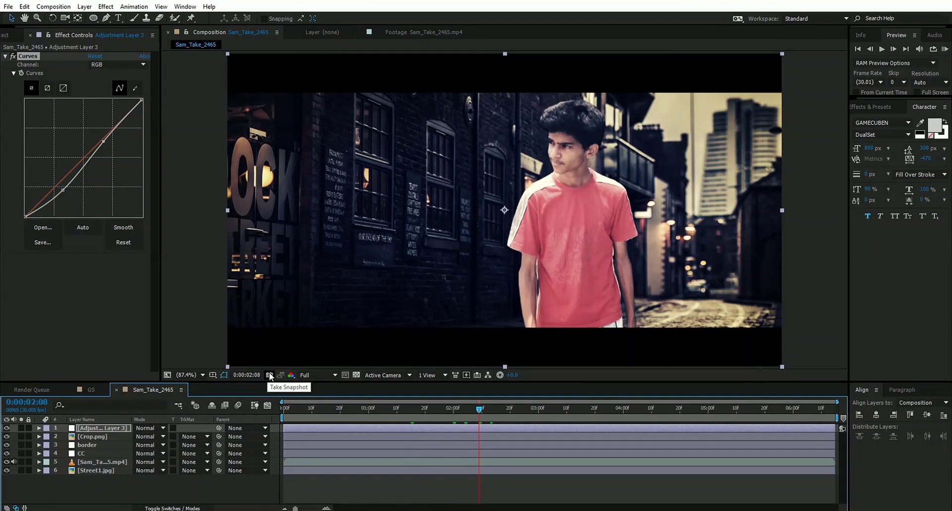
pyautogui.click(270, 376)
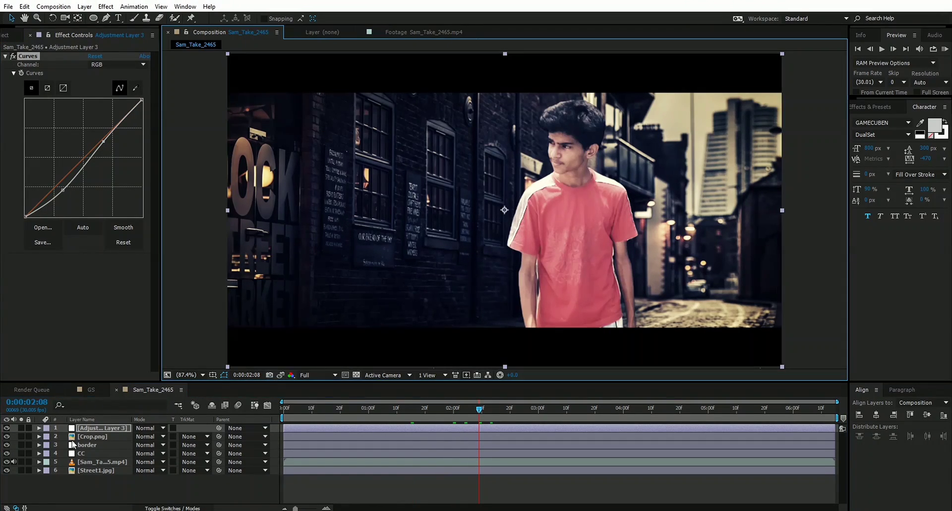
pyautogui.click(22, 435)
pyautogui.moveTo(21, 462); pyautogui.dragTo(22, 470)
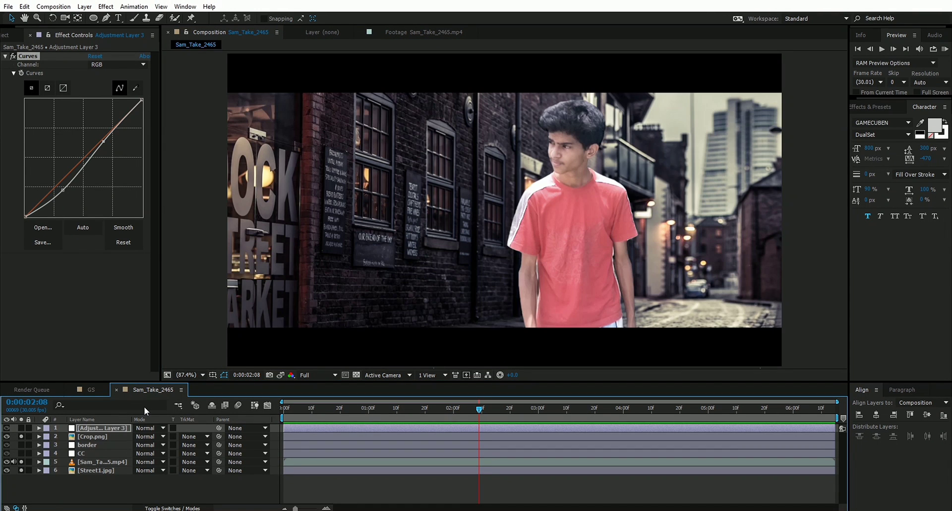
pyautogui.click(281, 376)
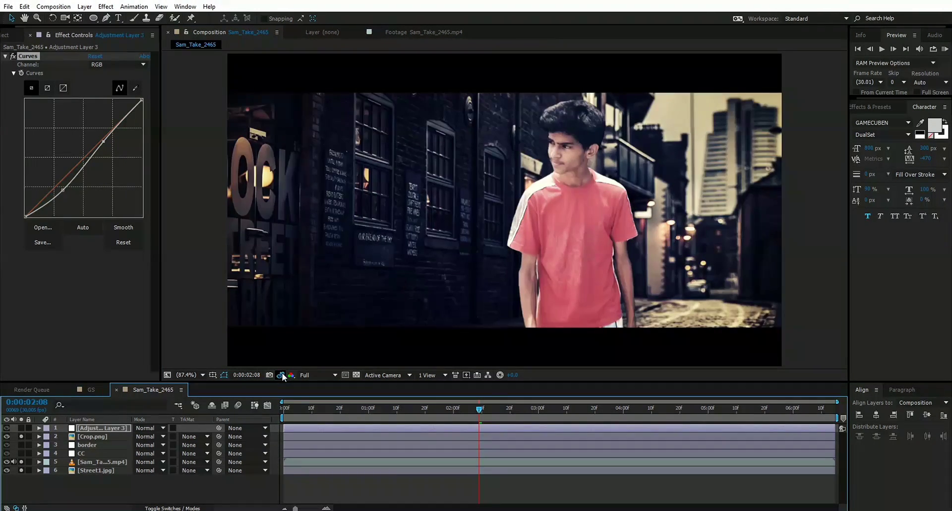
pyautogui.click(281, 376)
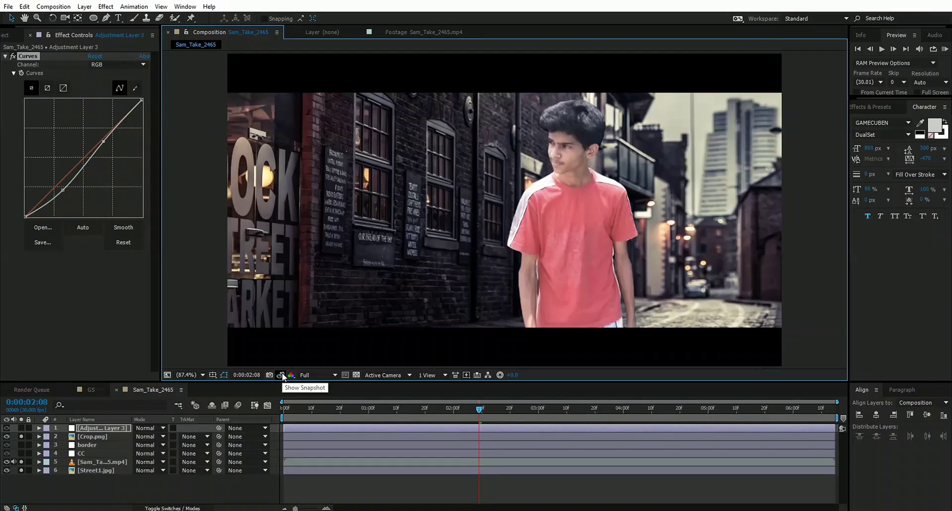
pyautogui.click(165, 462)
pyautogui.press('F4')
pyautogui.click(159, 462)
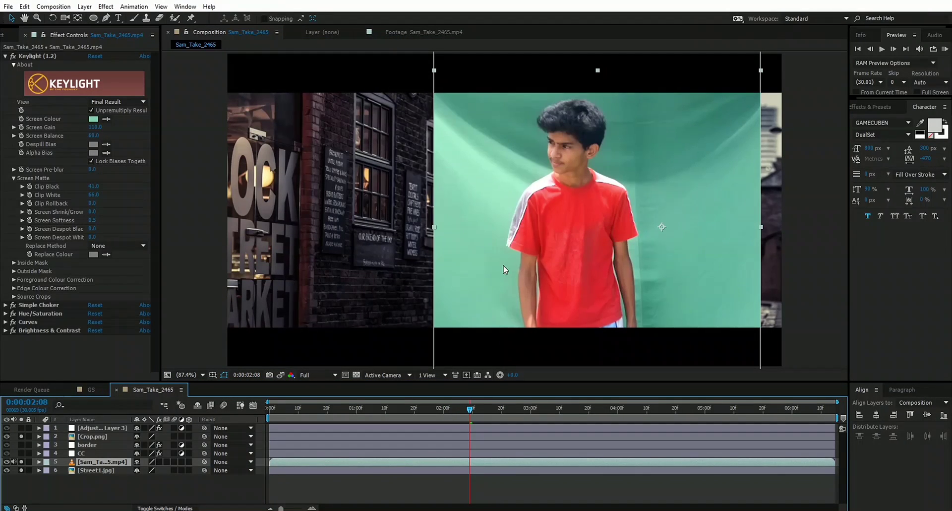
pyautogui.click(270, 375)
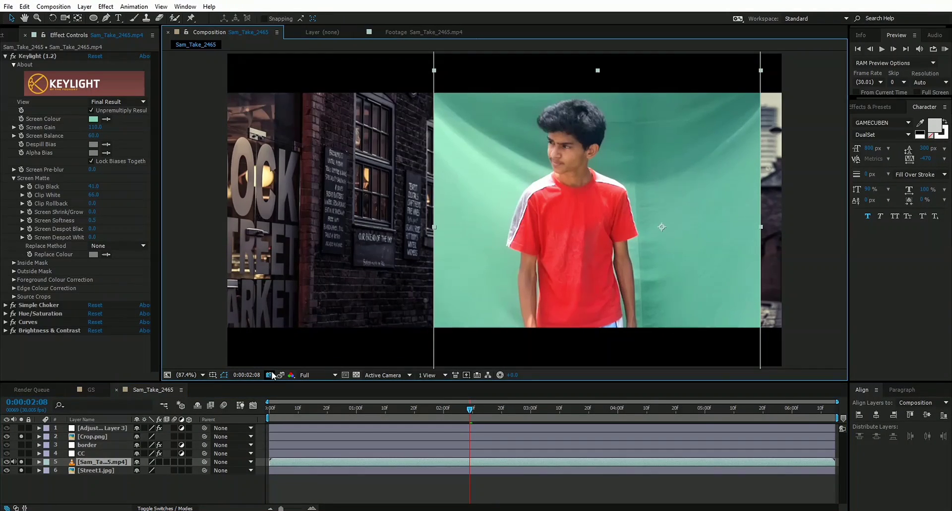
pyautogui.click(277, 375)
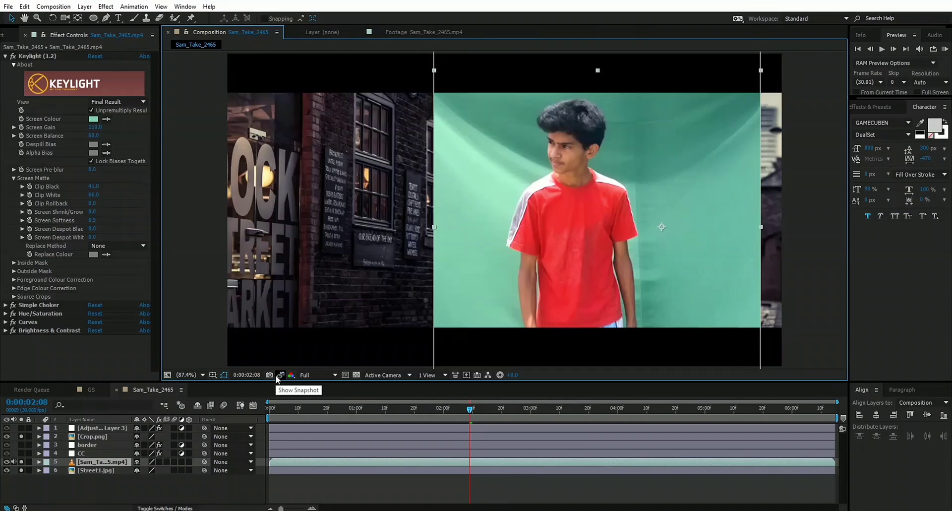
pyautogui.click(276, 376)
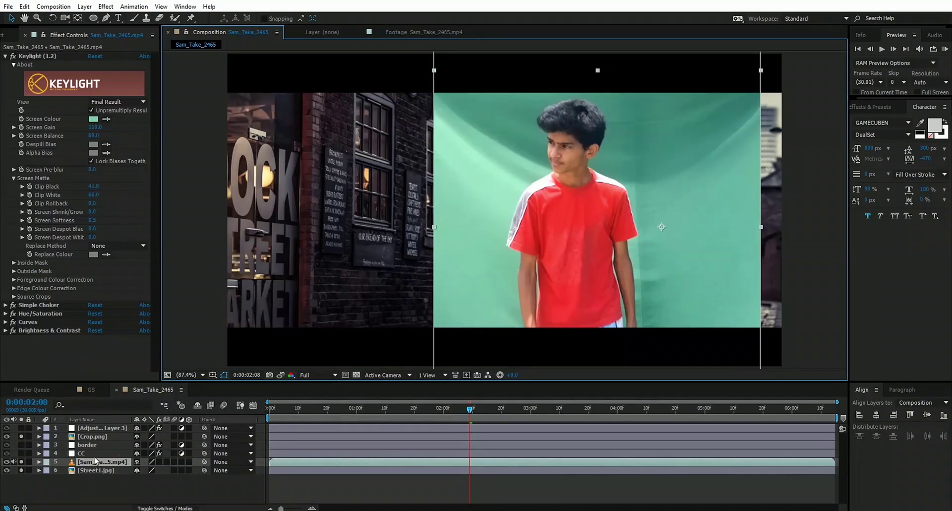
pyautogui.click(159, 461)
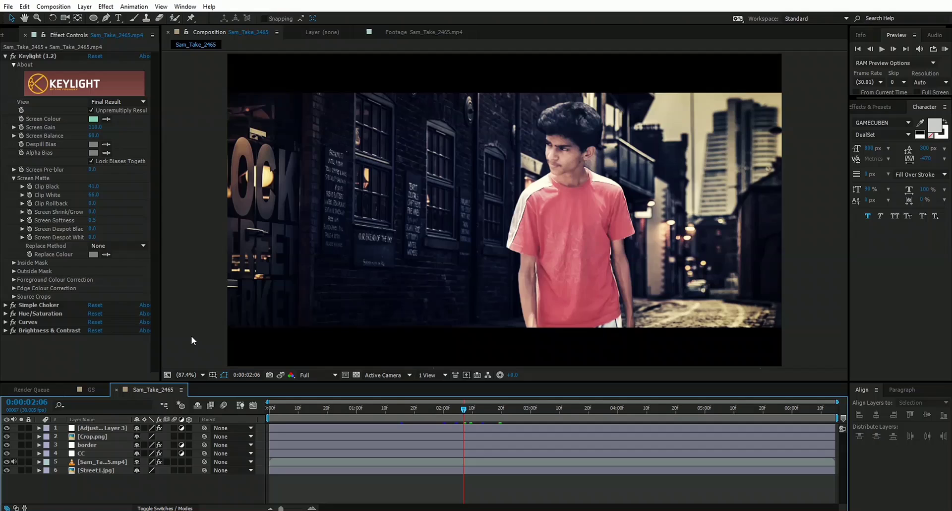